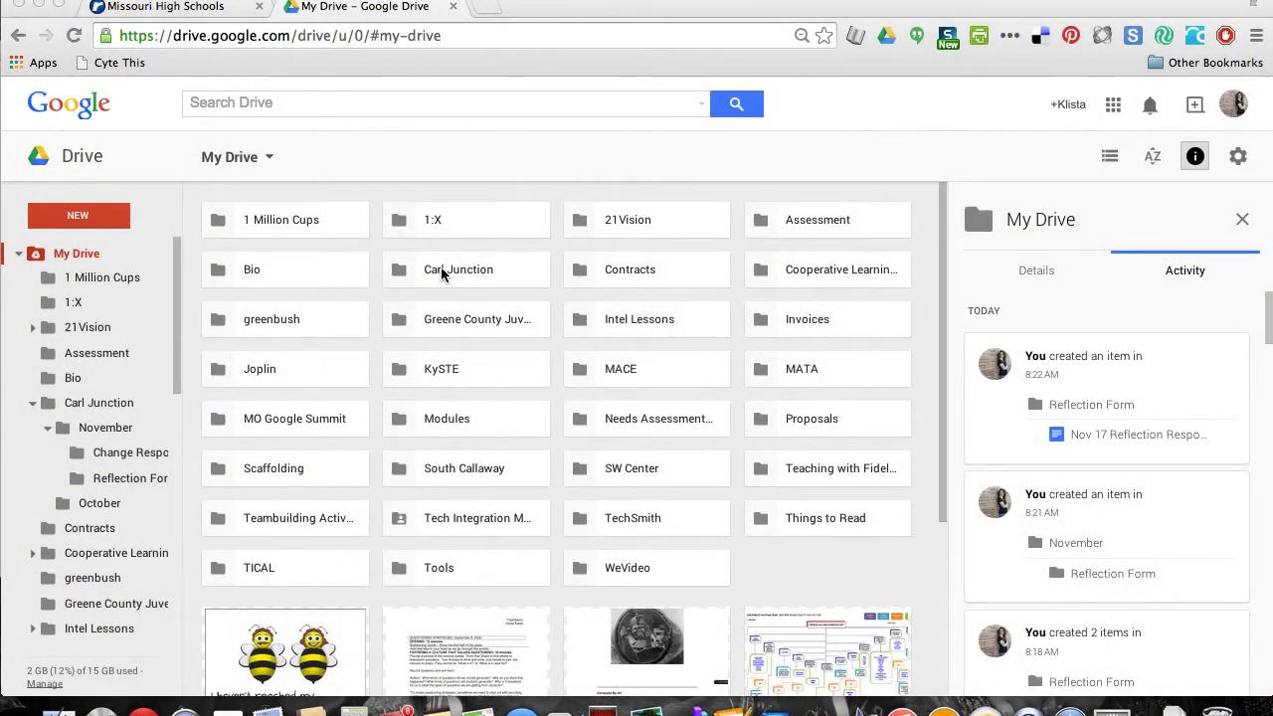
Open the November 17 Reflection form from Drive's Carl Junction › November › Reflection Form folder
{"action": "double_click", "coordinate": [443, 274]}
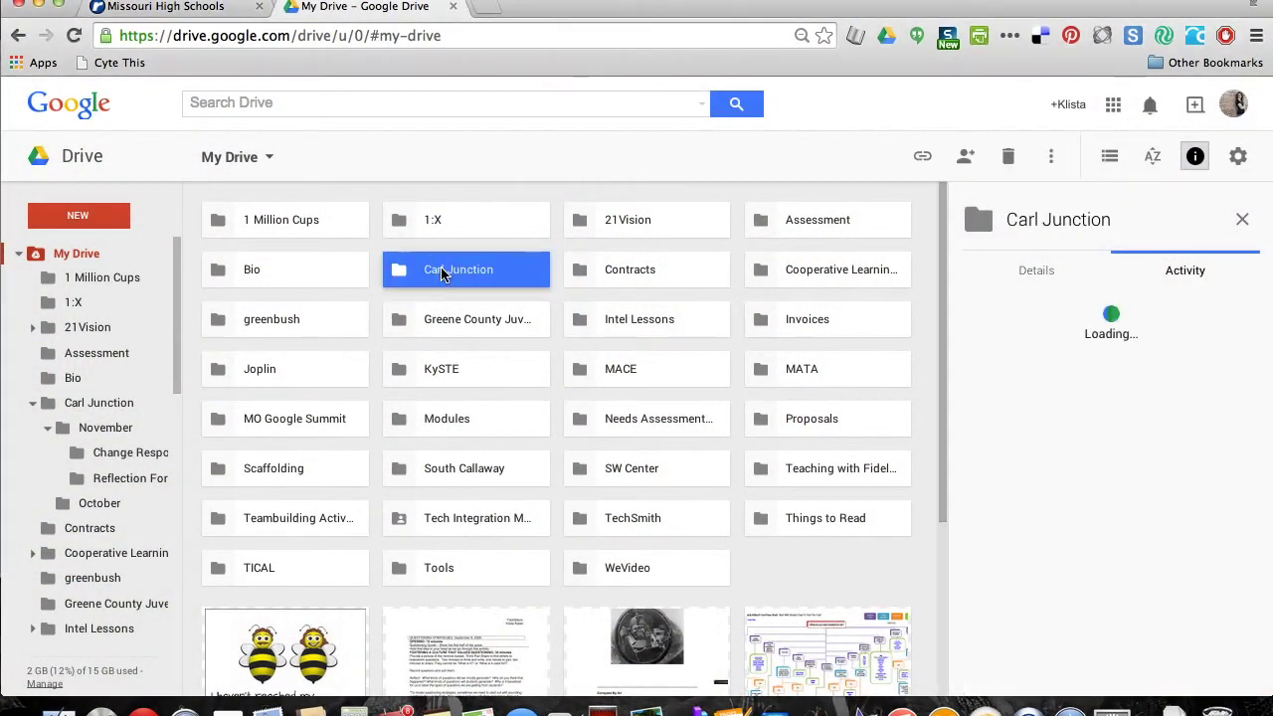
{"action": "double_click", "coordinate": [322, 230]}
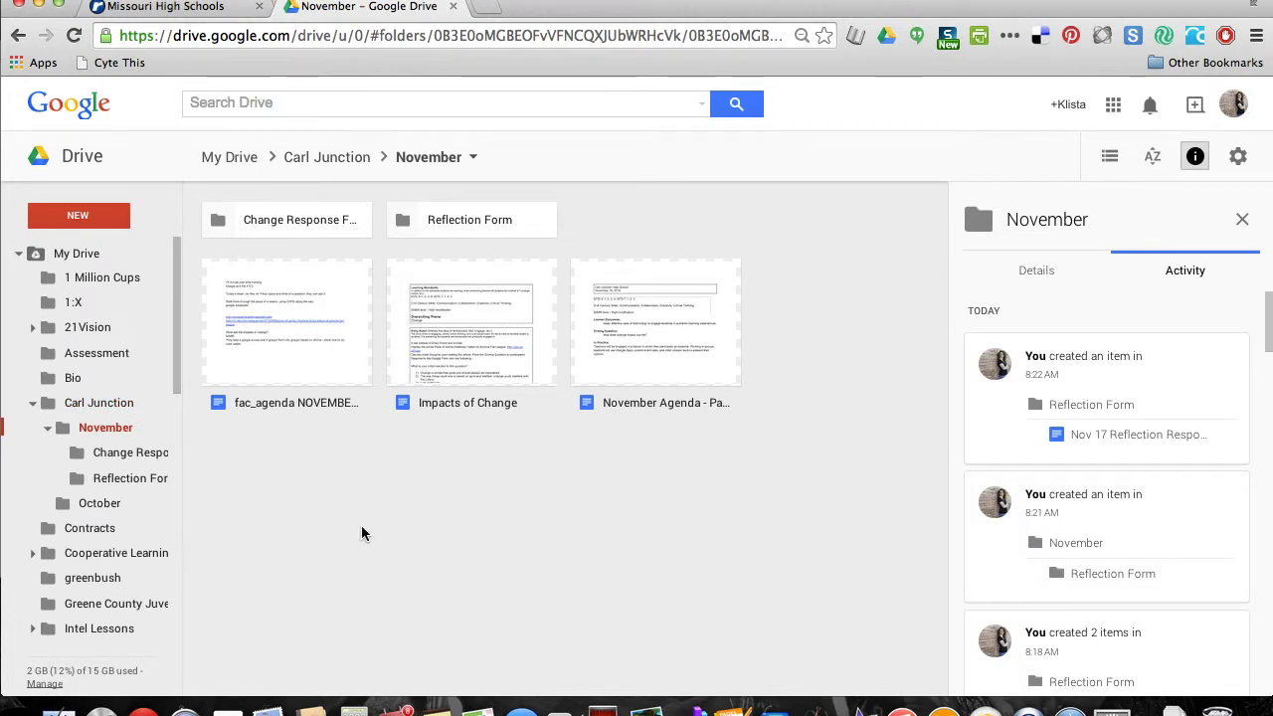
{"action": "double_click", "coordinate": [493, 219]}
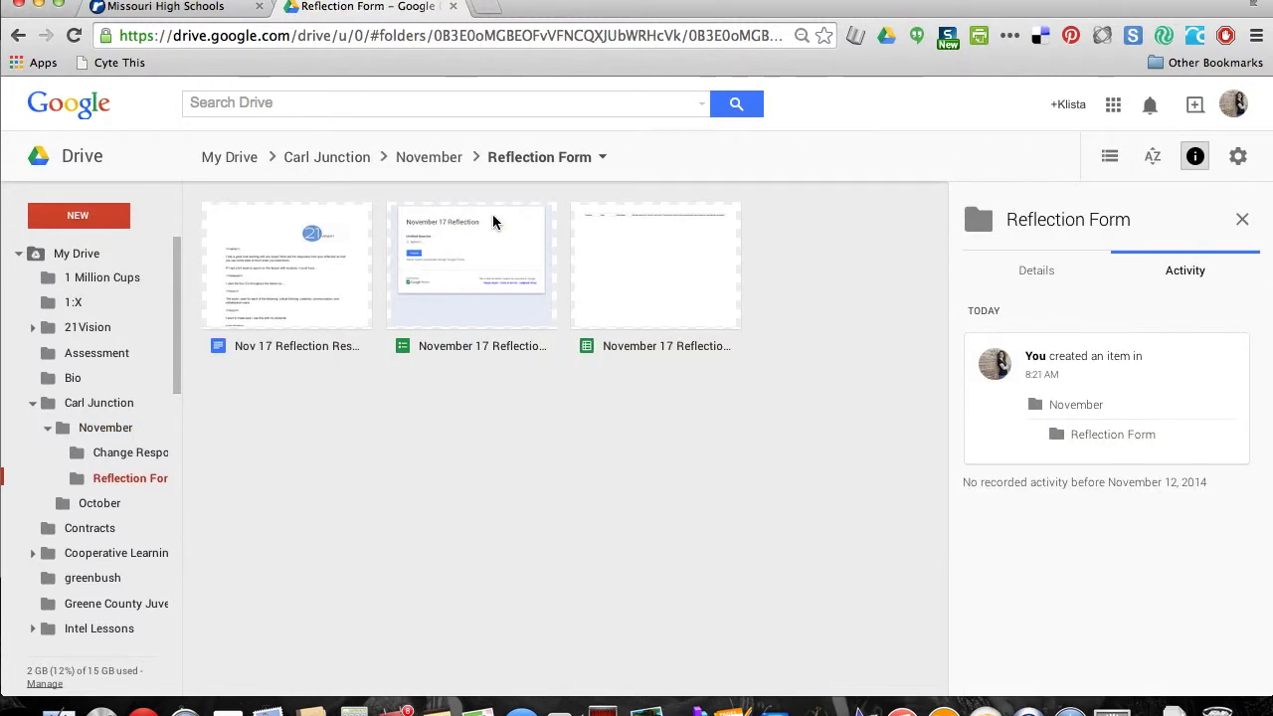
{"action": "double_click", "coordinate": [480, 308]}
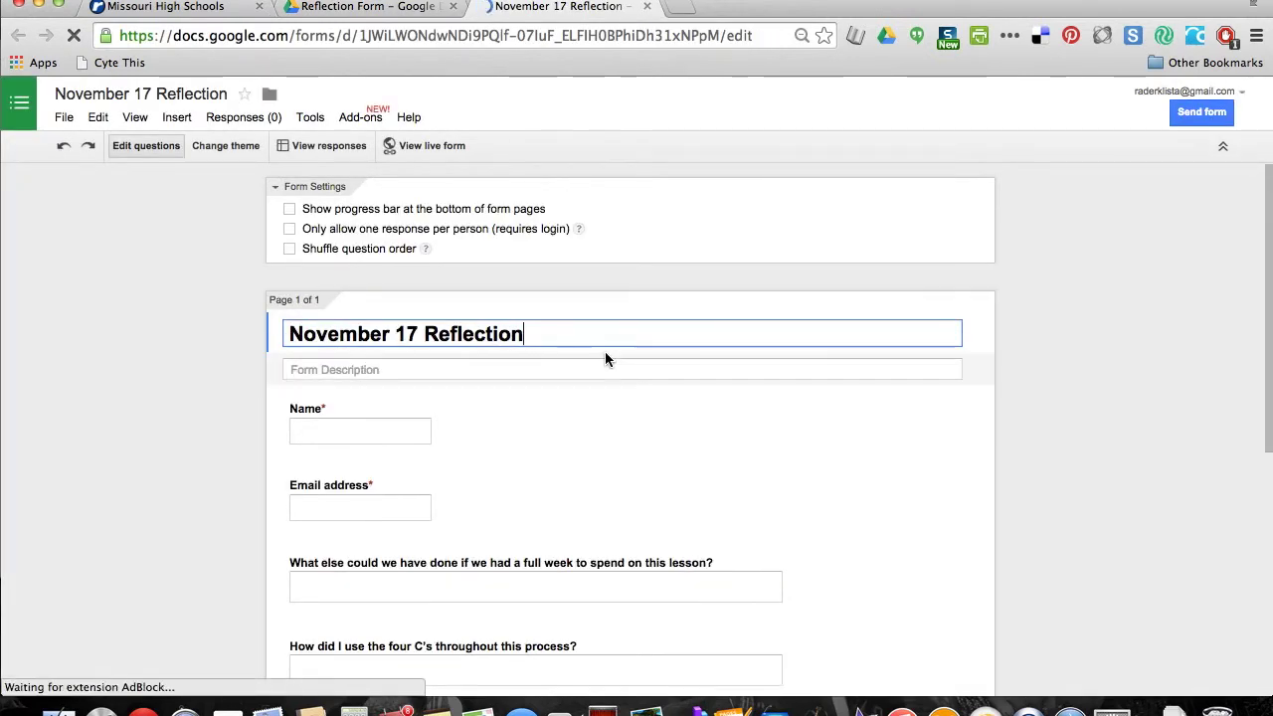
Scroll through the November 17 Reflection form's questions, then close the form's tab to return to Drive
{"action": "scroll", "coordinate": [606, 353], "scroll_direction": "down", "scroll_amount": 3}
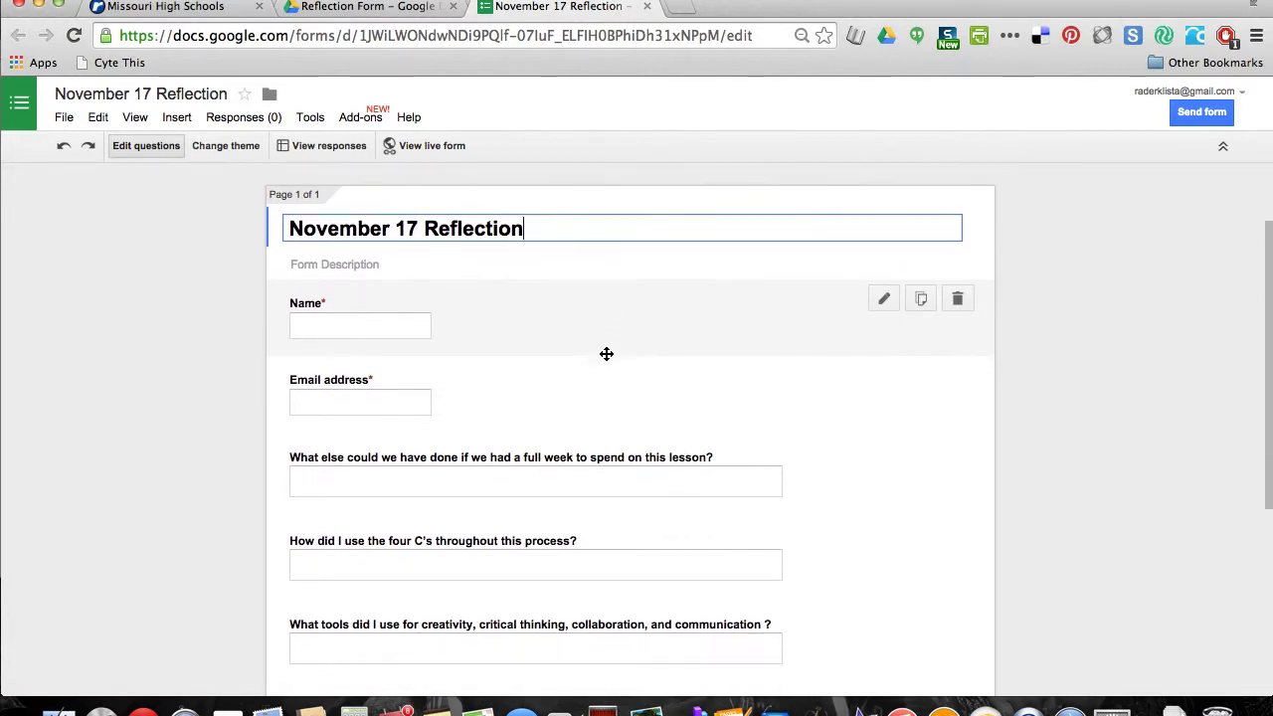
{"action": "scroll", "coordinate": [606, 353], "scroll_direction": "down", "scroll_amount": 1}
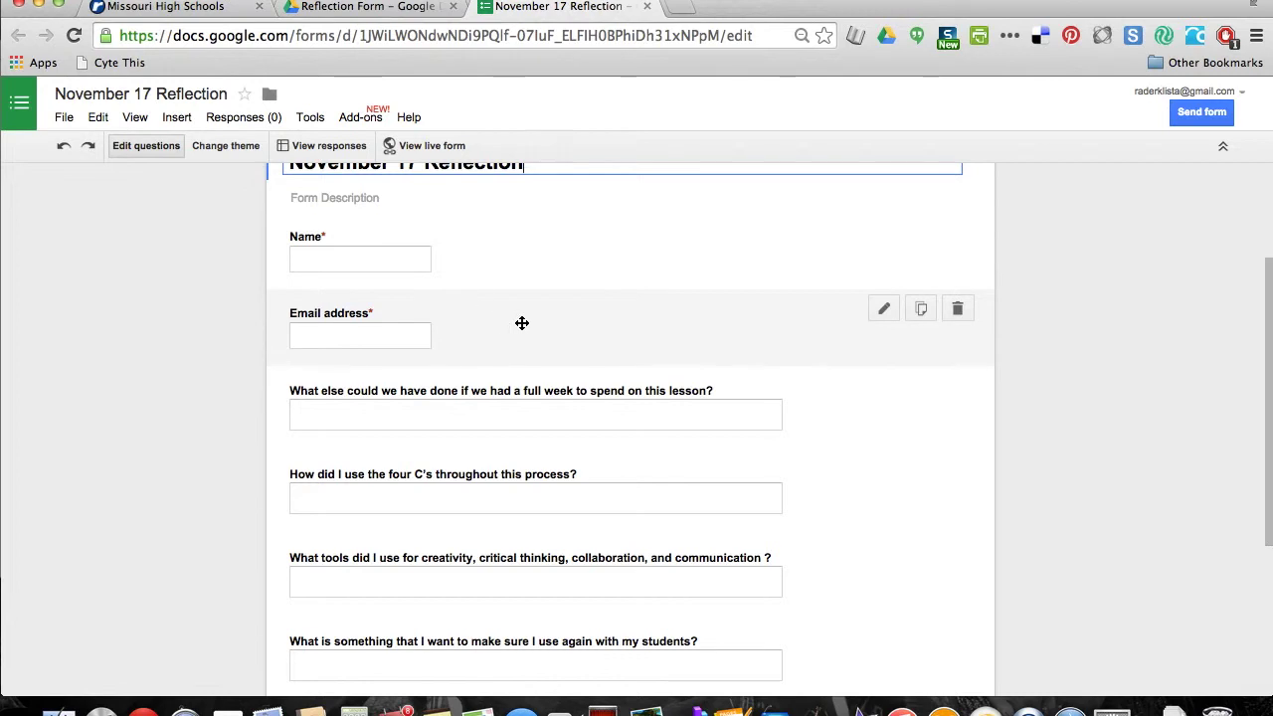
{"action": "scroll", "coordinate": [523, 324], "scroll_direction": "down", "scroll_amount": 1}
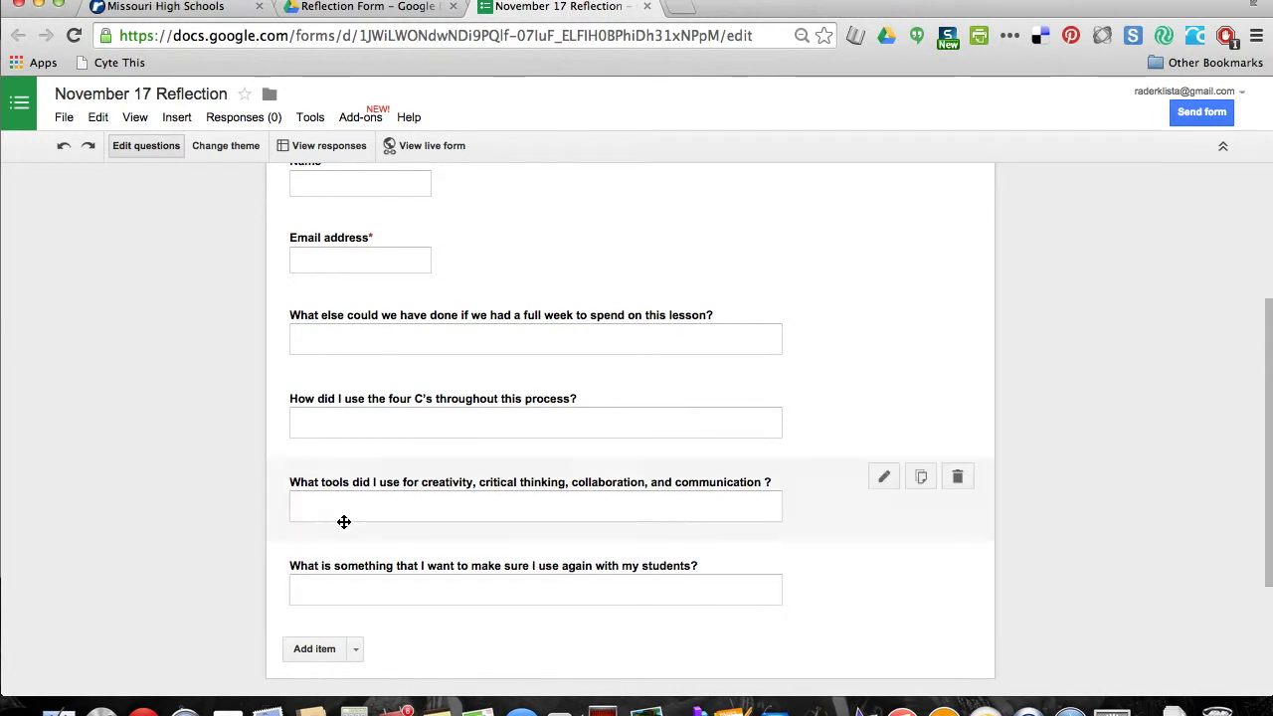
{"action": "scroll", "coordinate": [254, 511], "scroll_direction": "up", "scroll_amount": 5}
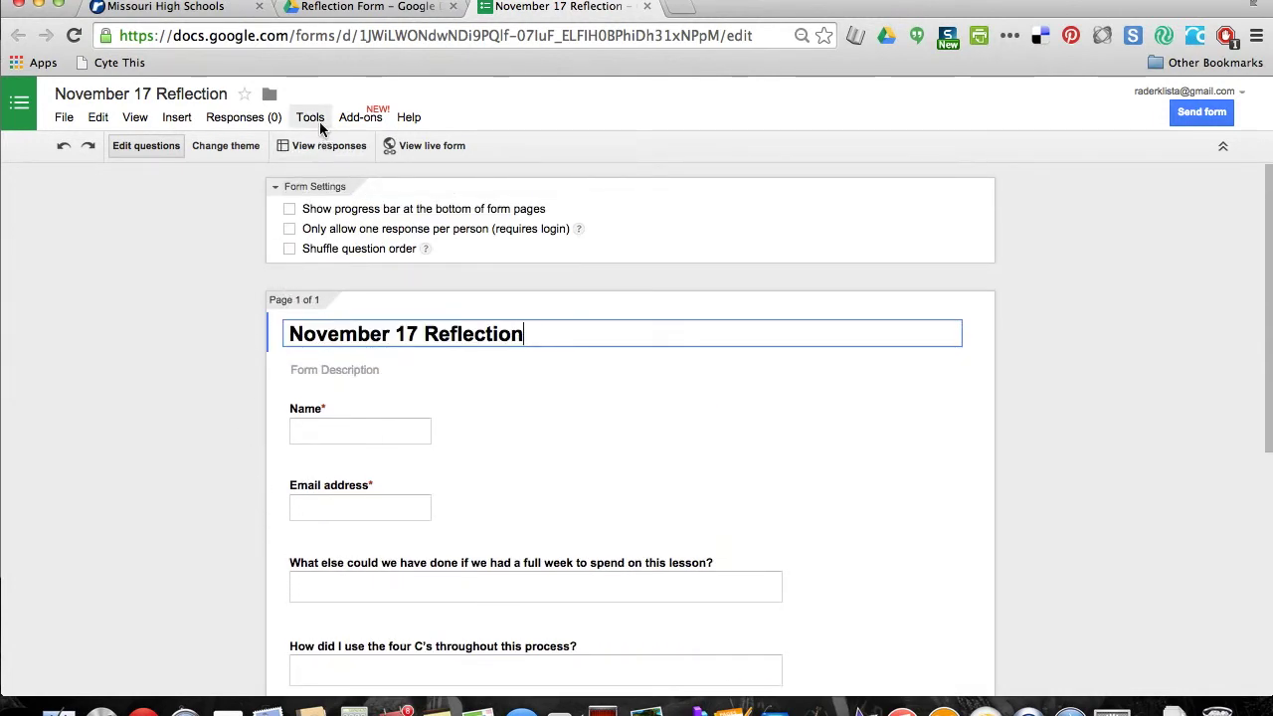
{"action": "left_click", "coordinate": [648, 7]}
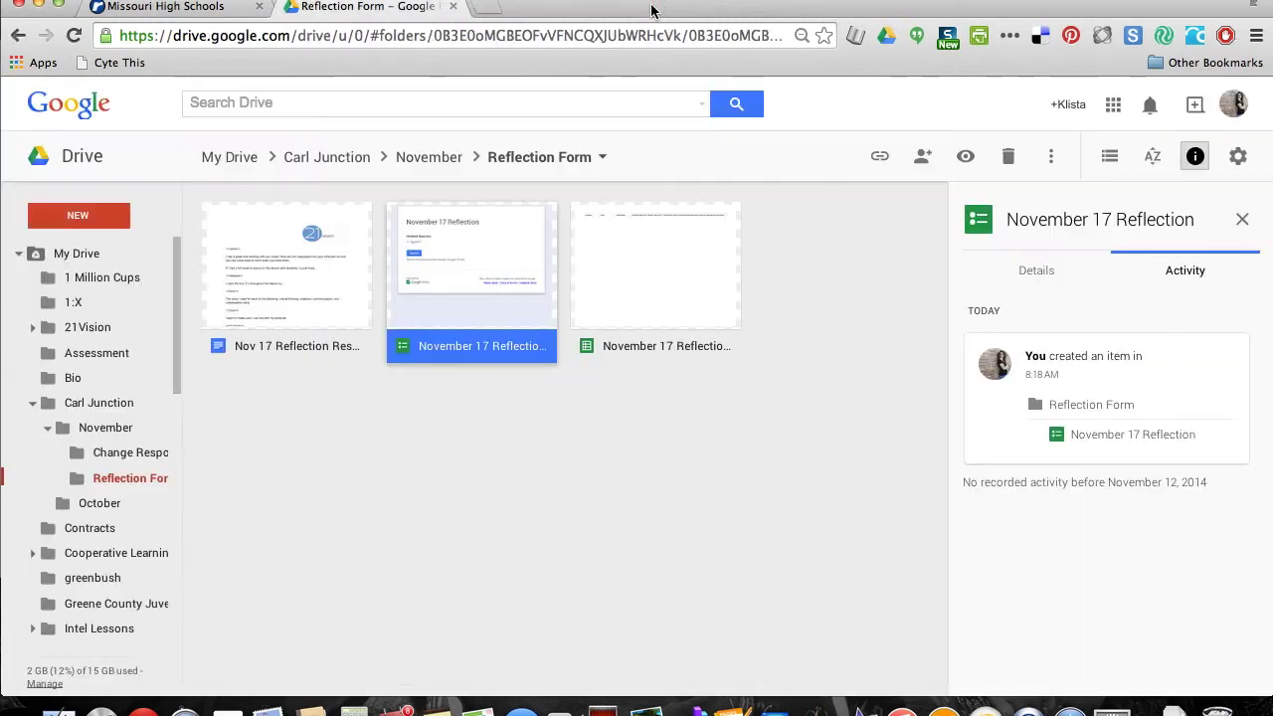
Open the November 17 Reflection (Responses) spreadsheet from the Reflection Form folder
{"action": "double_click", "coordinate": [647, 278]}
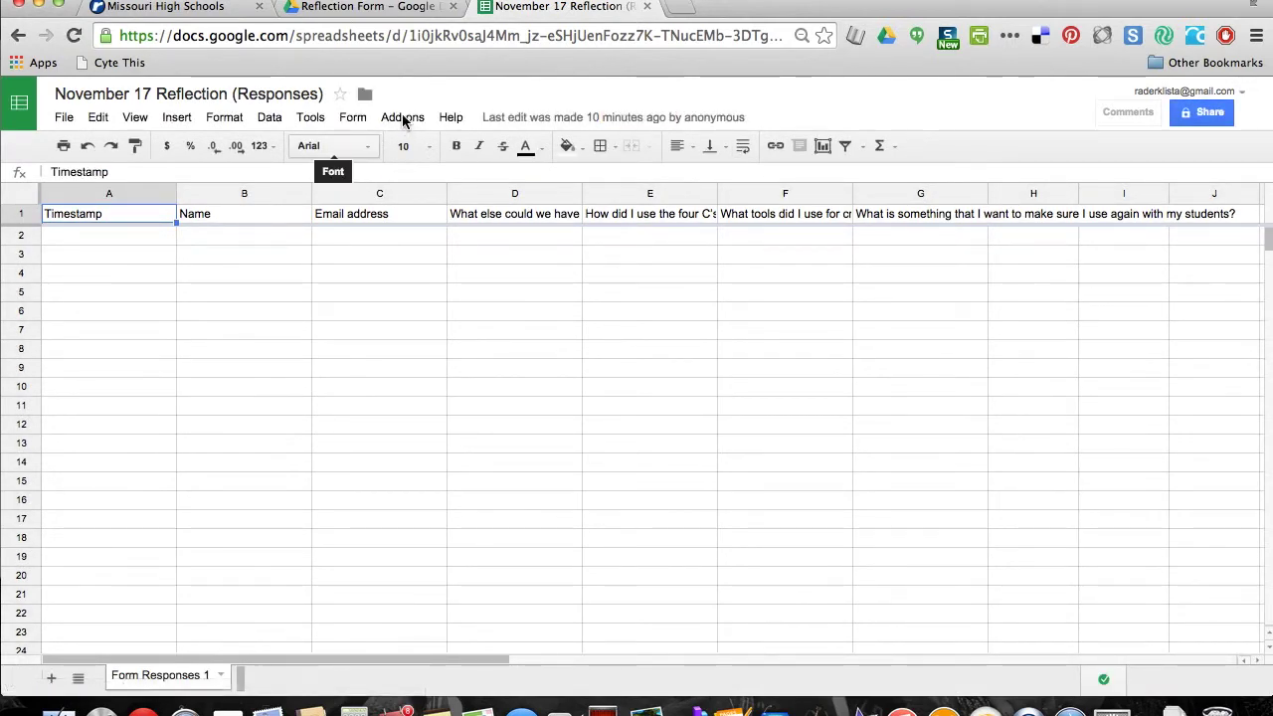
Launch autoCrat from the Add-ons menu and grant it the requested account permissions
{"action": "left_click", "coordinate": [403, 117]}
{"action": "left_click", "coordinate": [403, 117]}
{"action": "left_click", "coordinate": [403, 118]}
{"action": "mouse_move", "coordinate": [410, 149]}
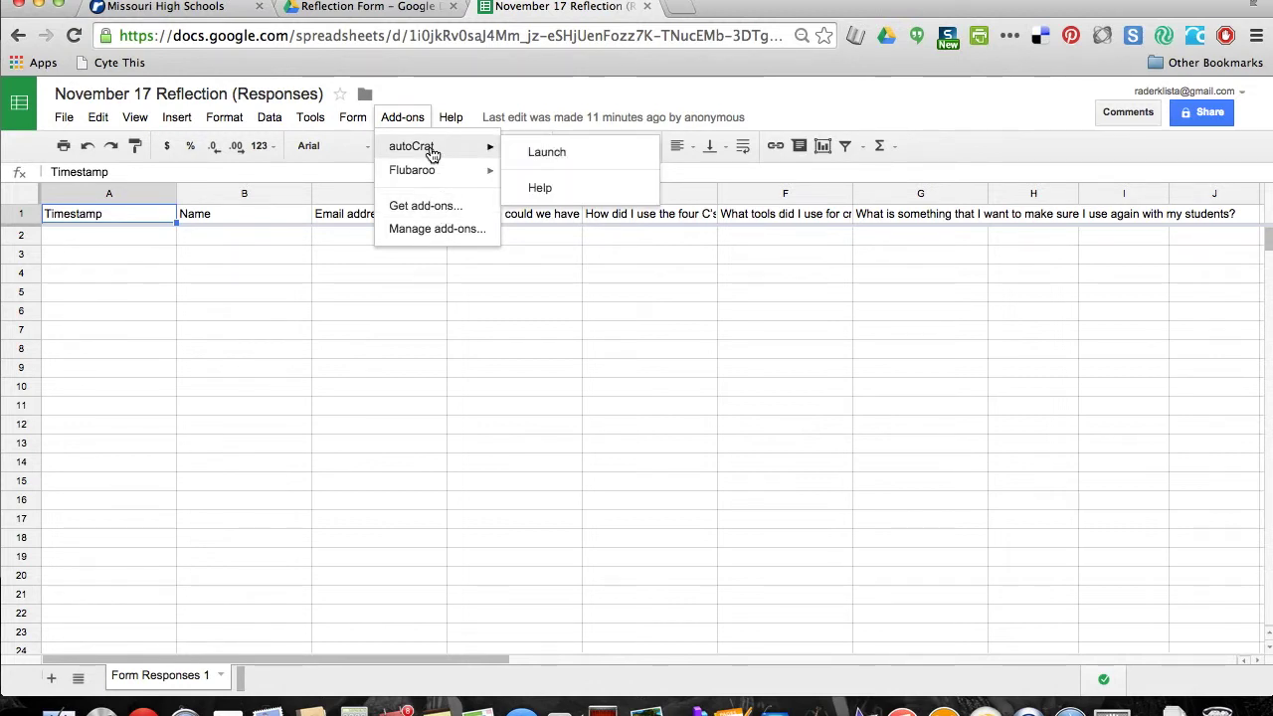
{"action": "left_click", "coordinate": [537, 157]}
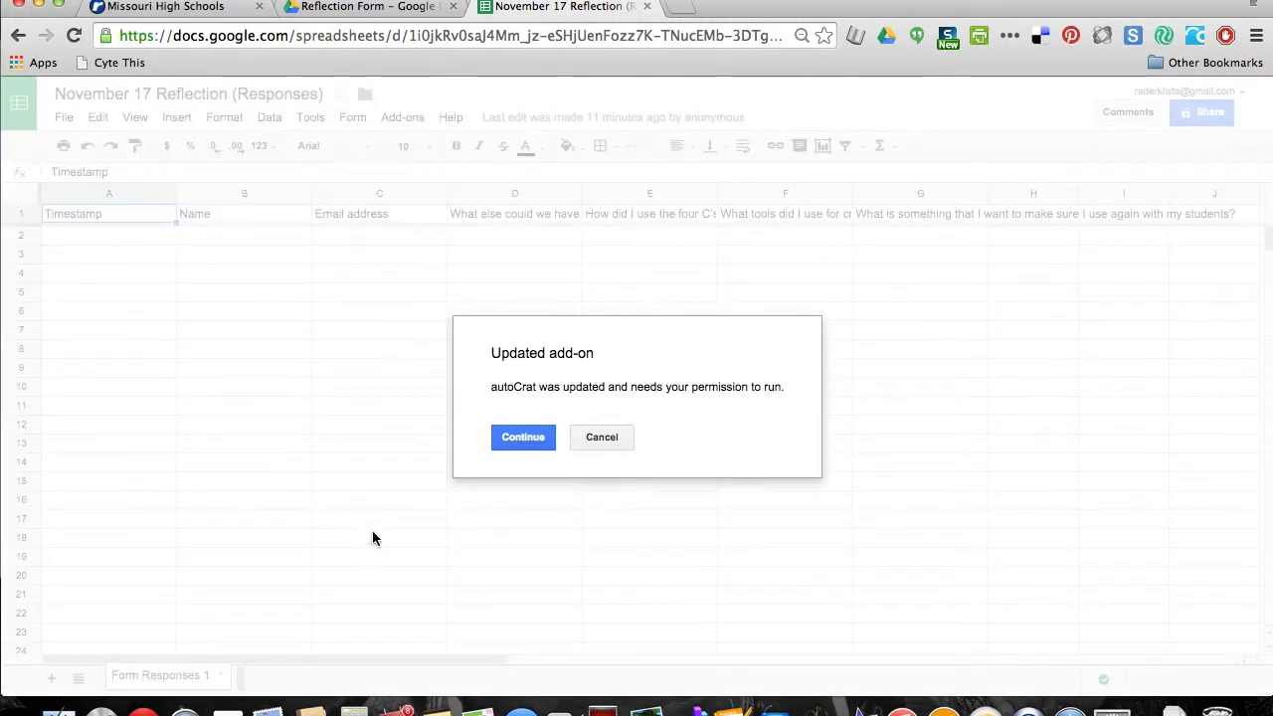
{"action": "left_click", "coordinate": [524, 439]}
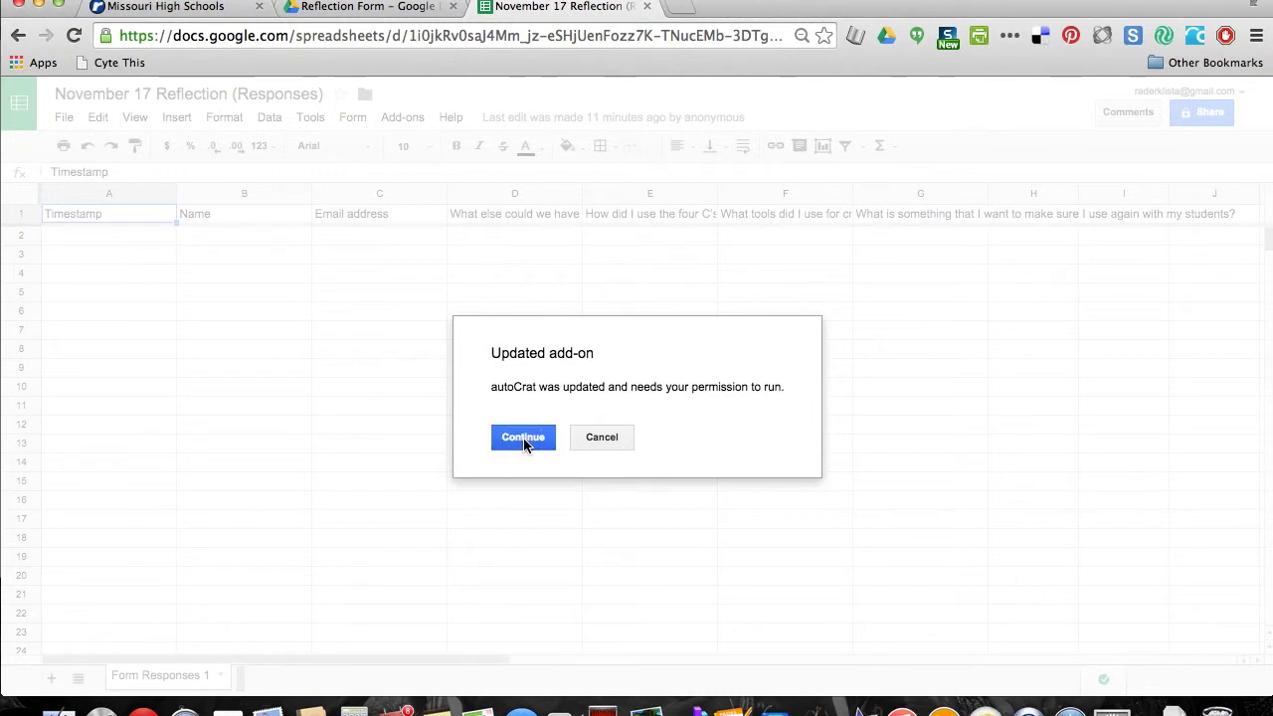
{"action": "left_click", "coordinate": [596, 329]}
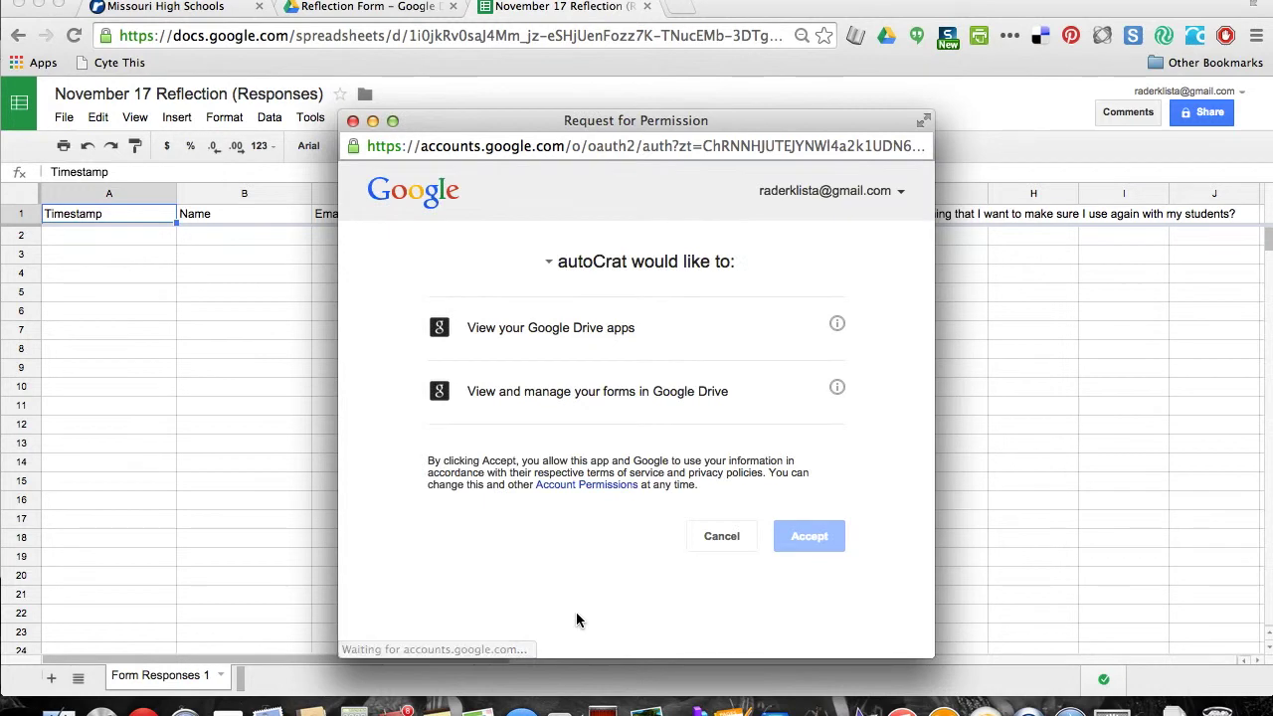
{"action": "left_click", "coordinate": [818, 545]}
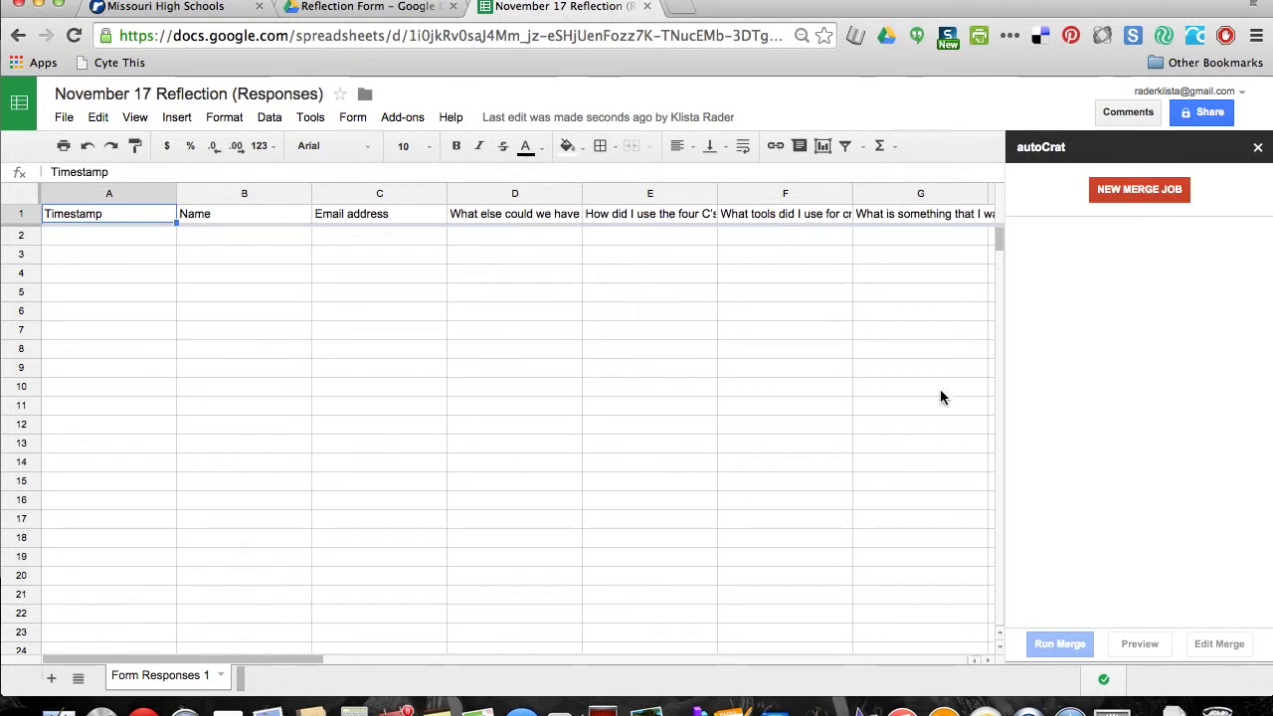
Start a new autoCrat merge job, then go back to the Reflection Form folder in Drive
{"action": "left_click", "coordinate": [1172, 198]}
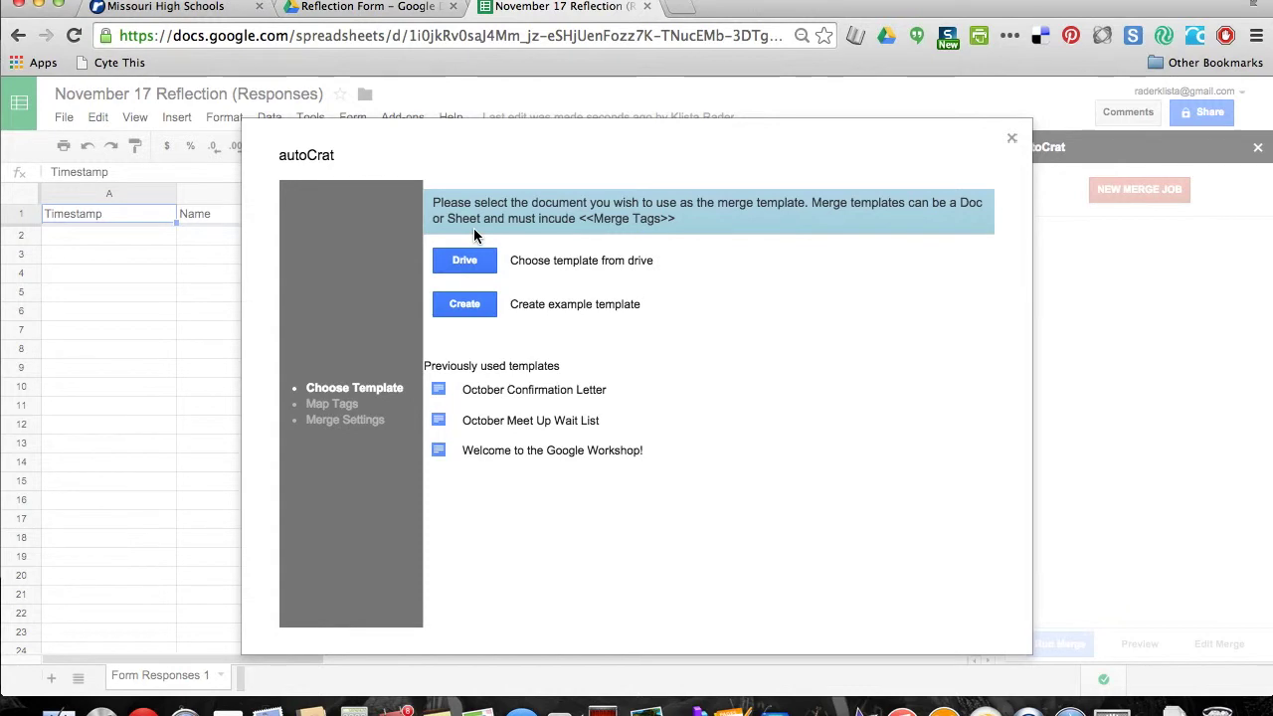
{"action": "left_click", "coordinate": [393, 9]}
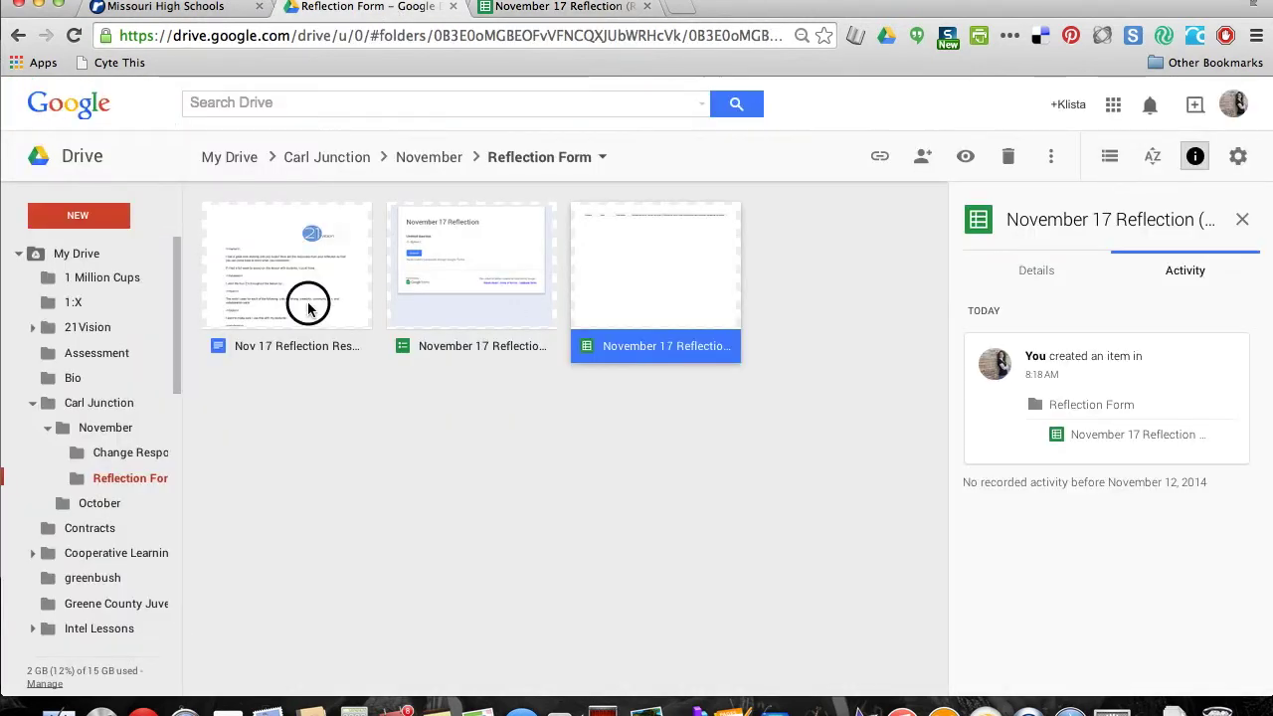
Open the Nov 17 Reflection Responses template doc and review its merge tags
{"action": "double_click", "coordinate": [308, 309]}
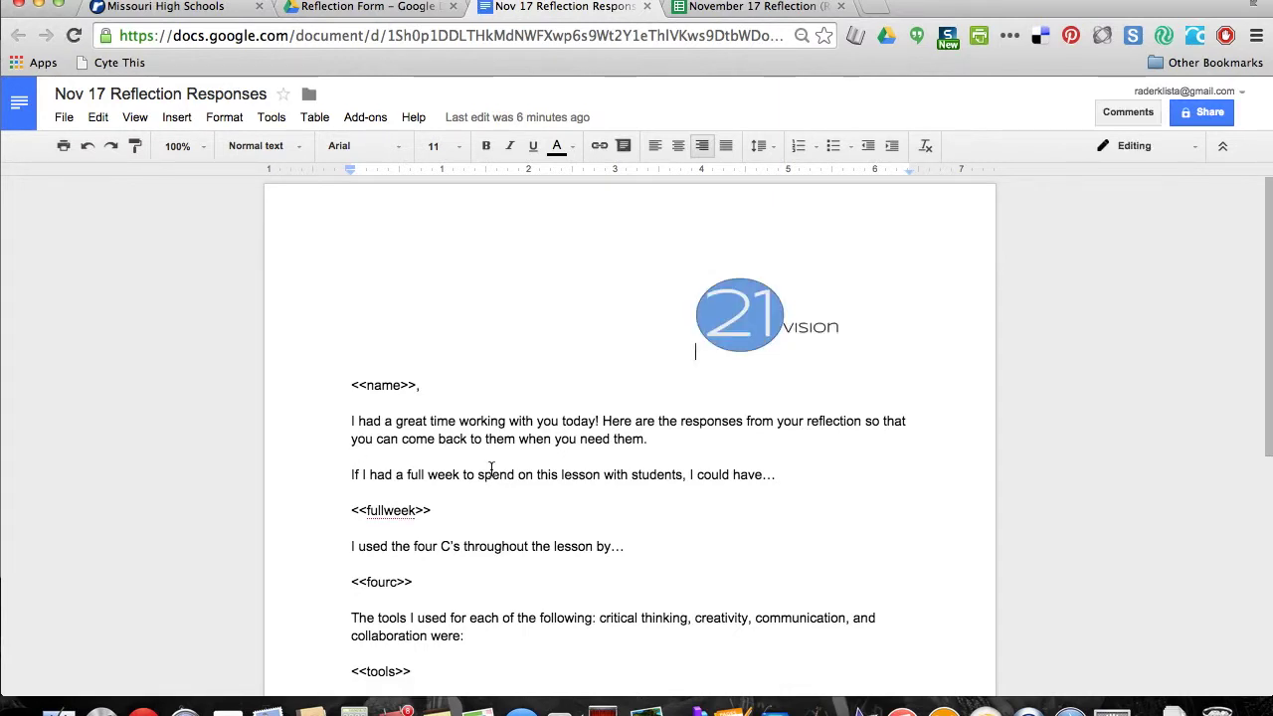
{"action": "scroll", "coordinate": [492, 468], "scroll_direction": "down", "scroll_amount": 3}
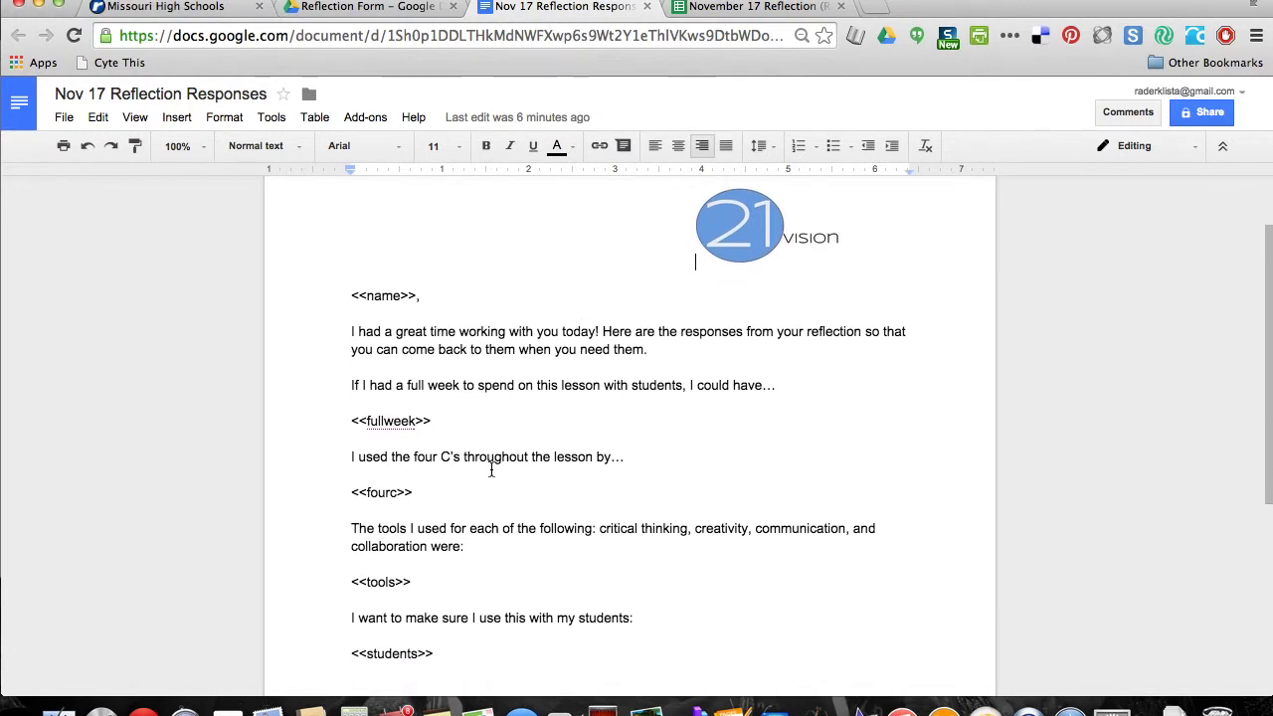
{"action": "scroll", "coordinate": [491, 469], "scroll_direction": "down", "scroll_amount": 1}
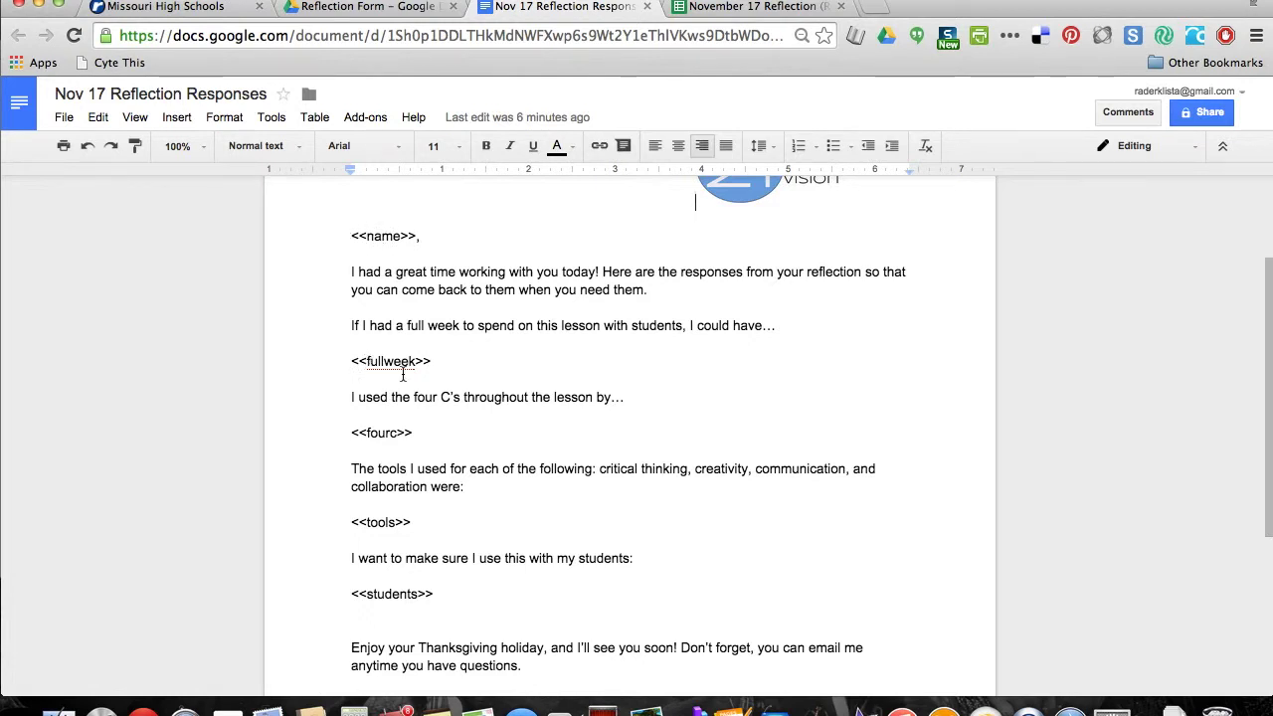
{"action": "scroll", "coordinate": [530, 405], "scroll_direction": "down", "scroll_amount": 5}
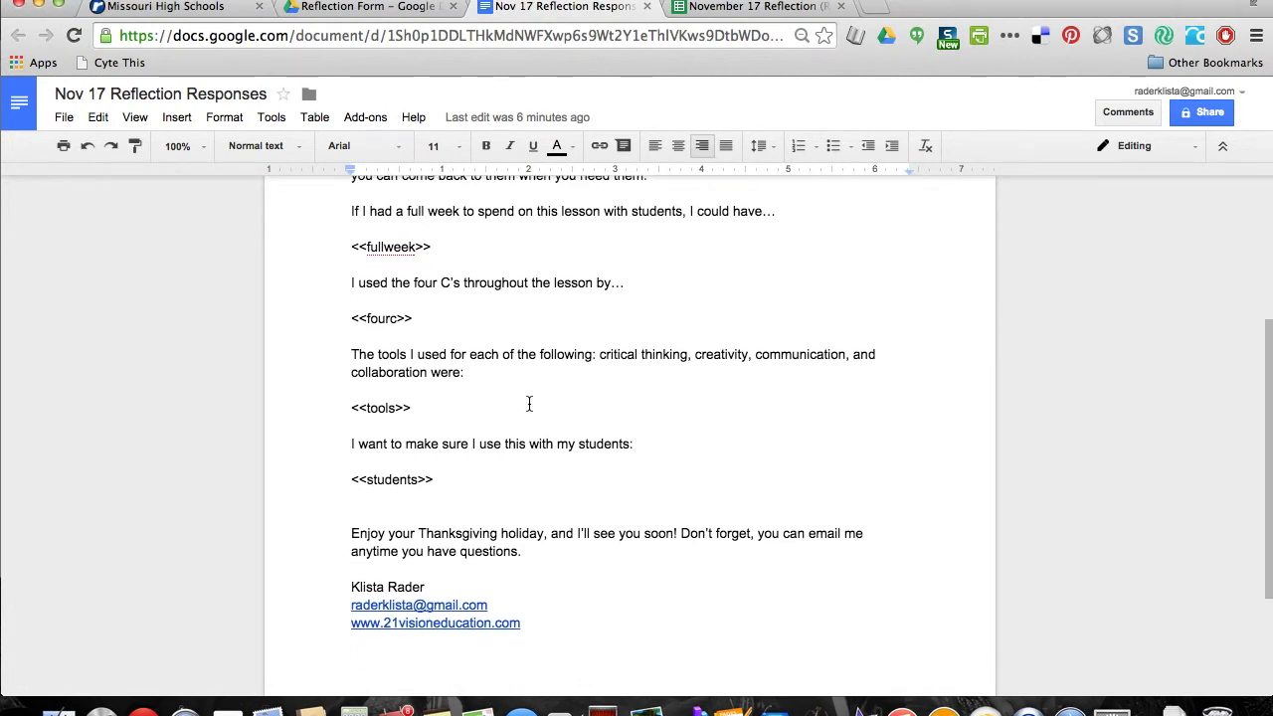
{"action": "scroll", "coordinate": [529, 404], "scroll_direction": "up", "scroll_amount": 7}
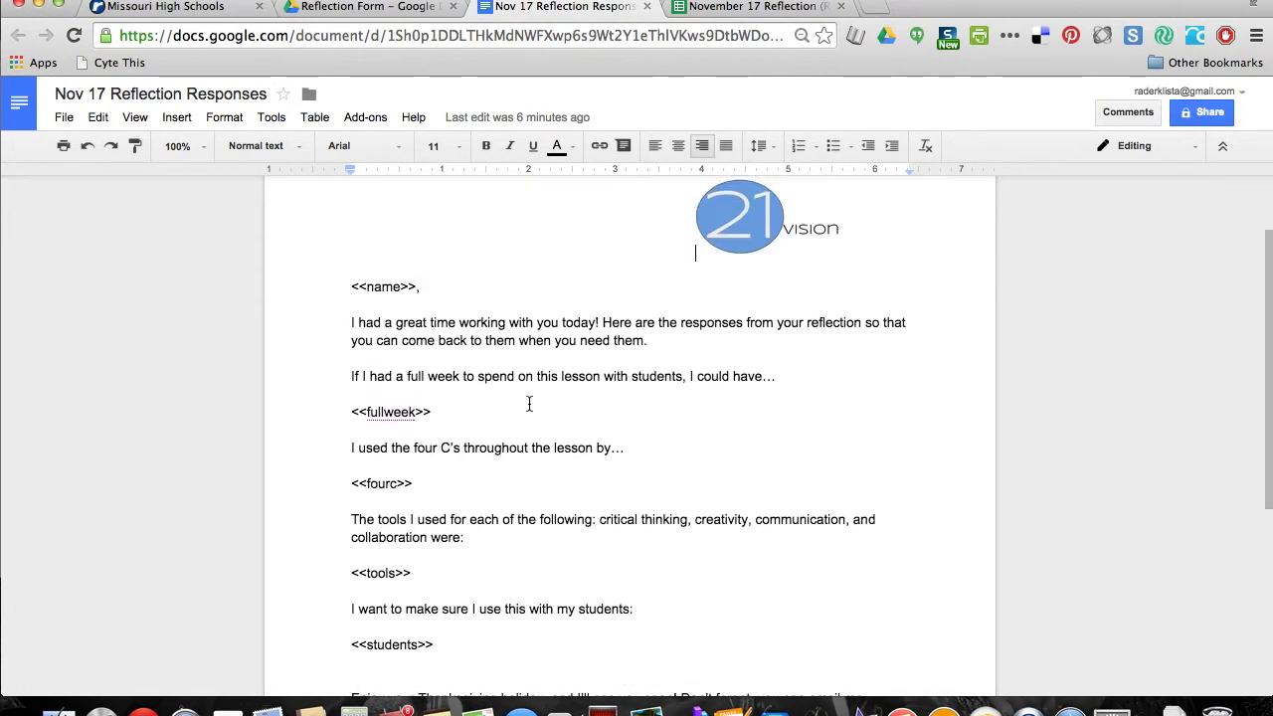
{"action": "scroll", "coordinate": [529, 404], "scroll_direction": "up", "scroll_amount": 2}
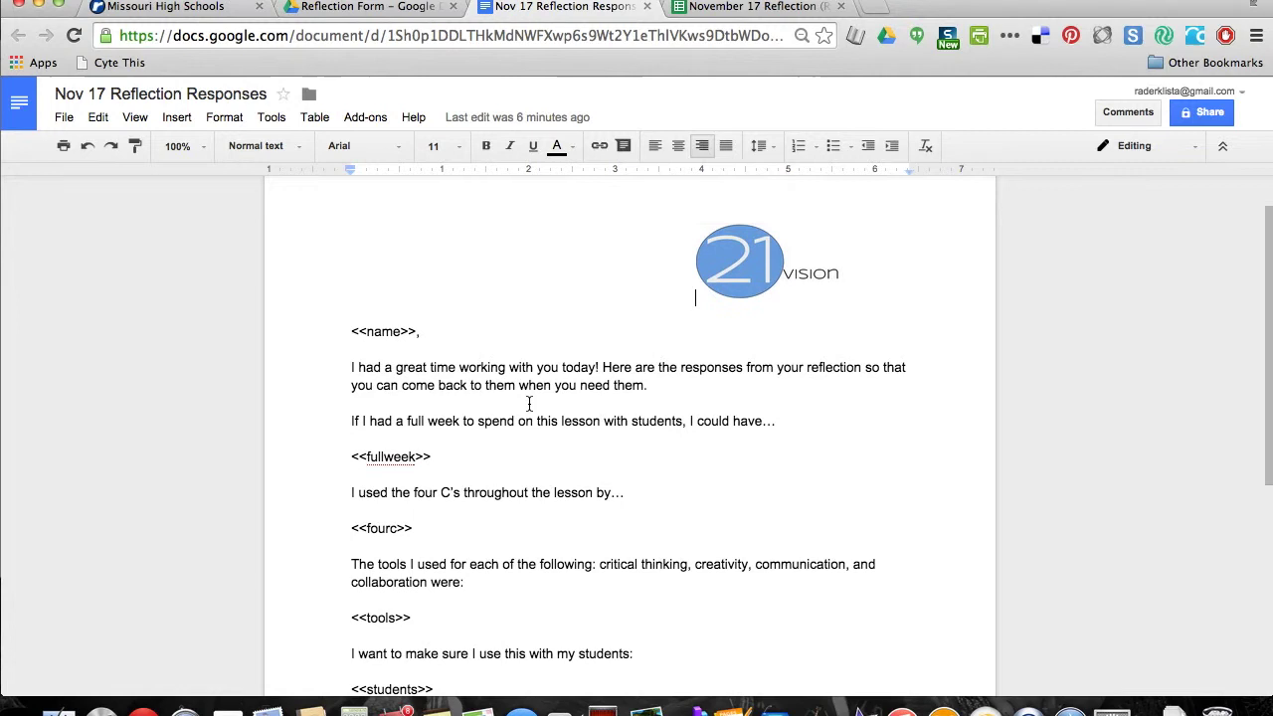
Select the four C's line and the 21vision logo, then return to the responses spreadsheet
{"action": "right_click", "coordinate": [342, 494]}
{"action": "left_click", "coordinate": [557, 494]}
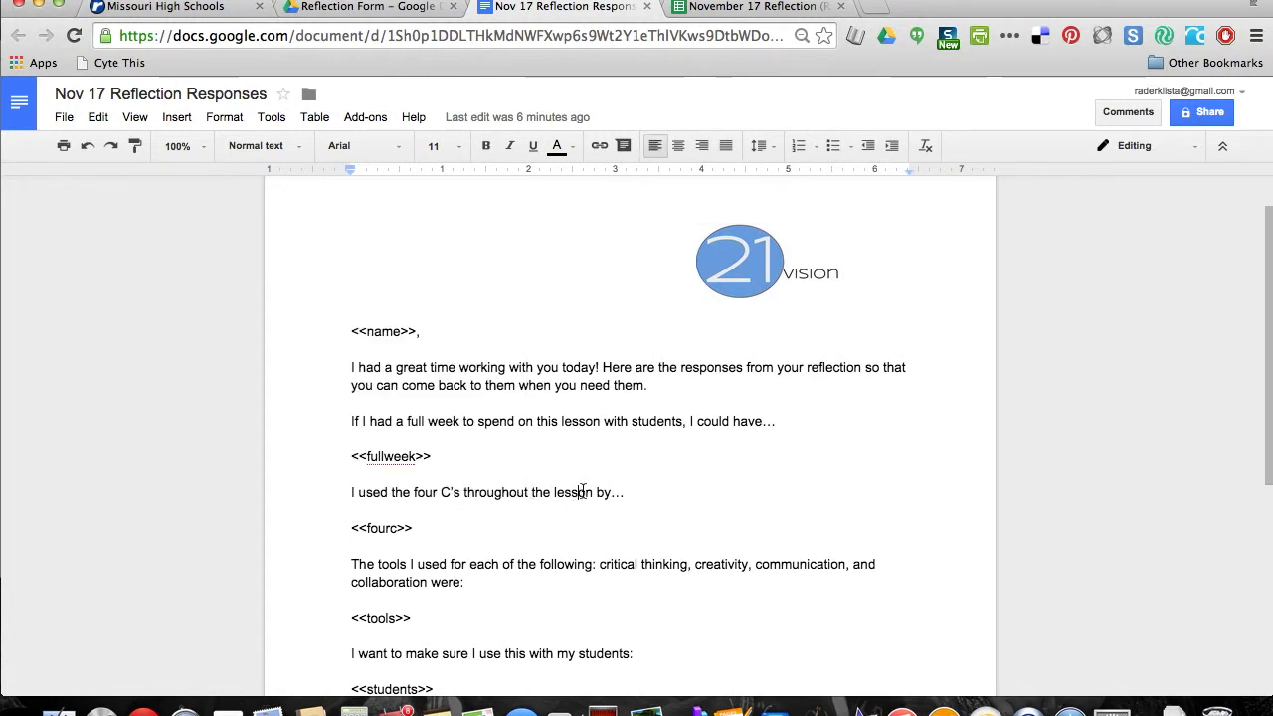
{"action": "left_click_drag", "start_coordinate": [647, 501], "coordinate": [356, 494]}
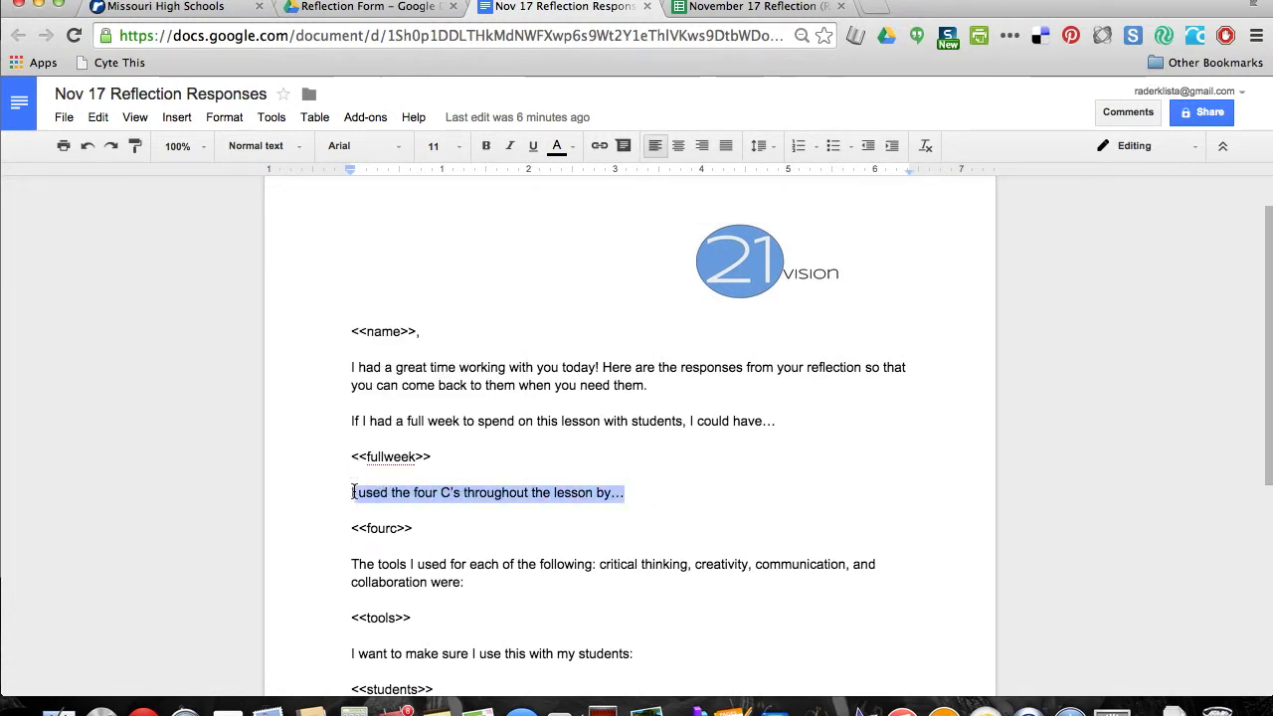
{"action": "left_click", "coordinate": [538, 303]}
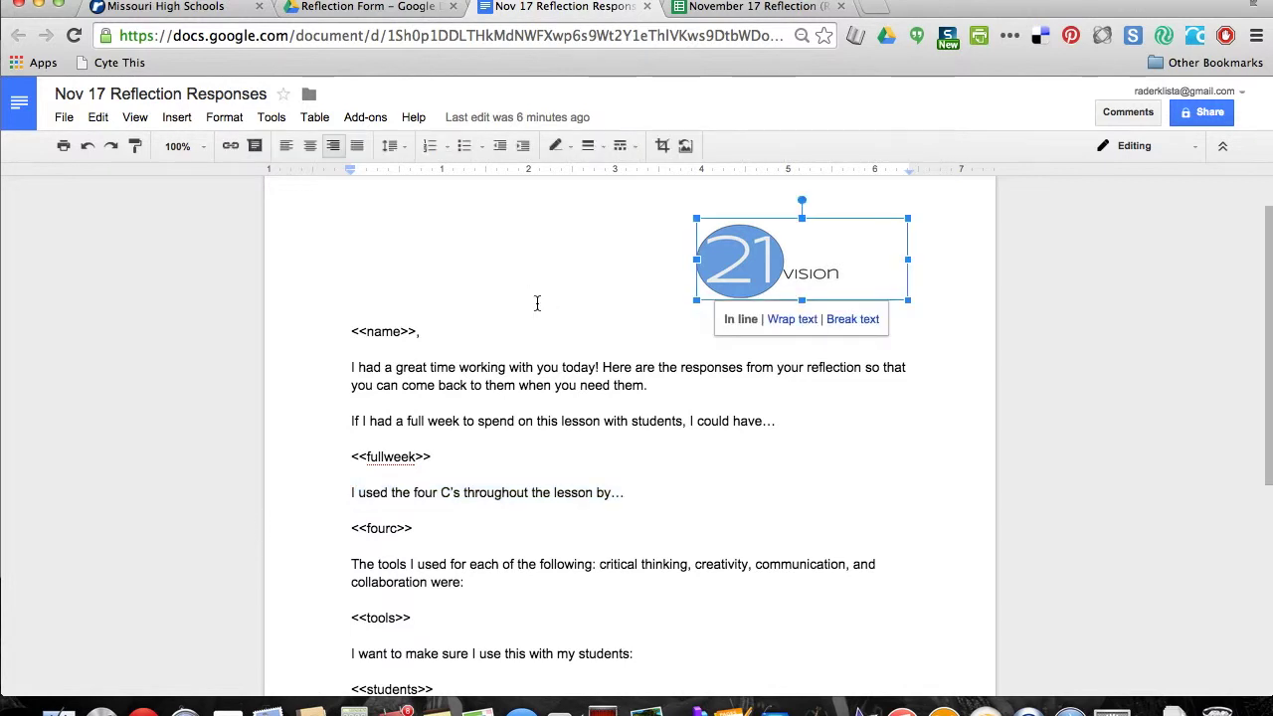
{"action": "left_click", "coordinate": [600, 398]}
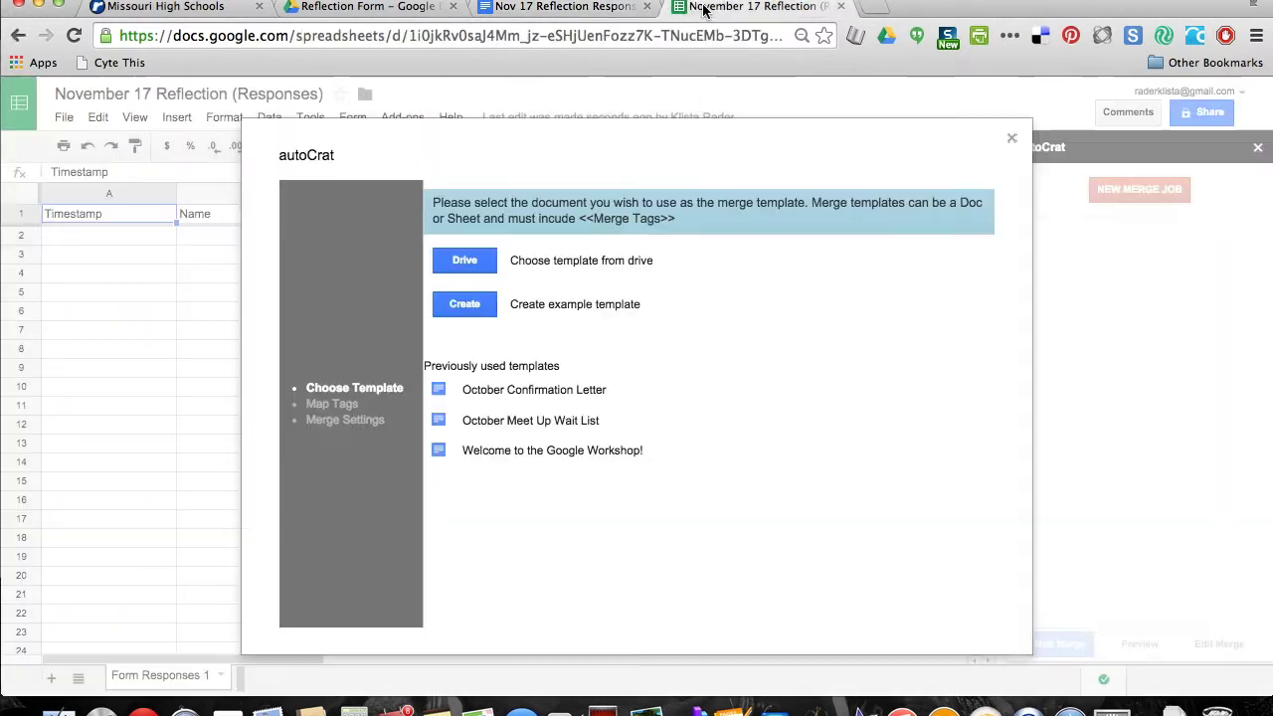
{"action": "left_click", "coordinate": [703, 10]}
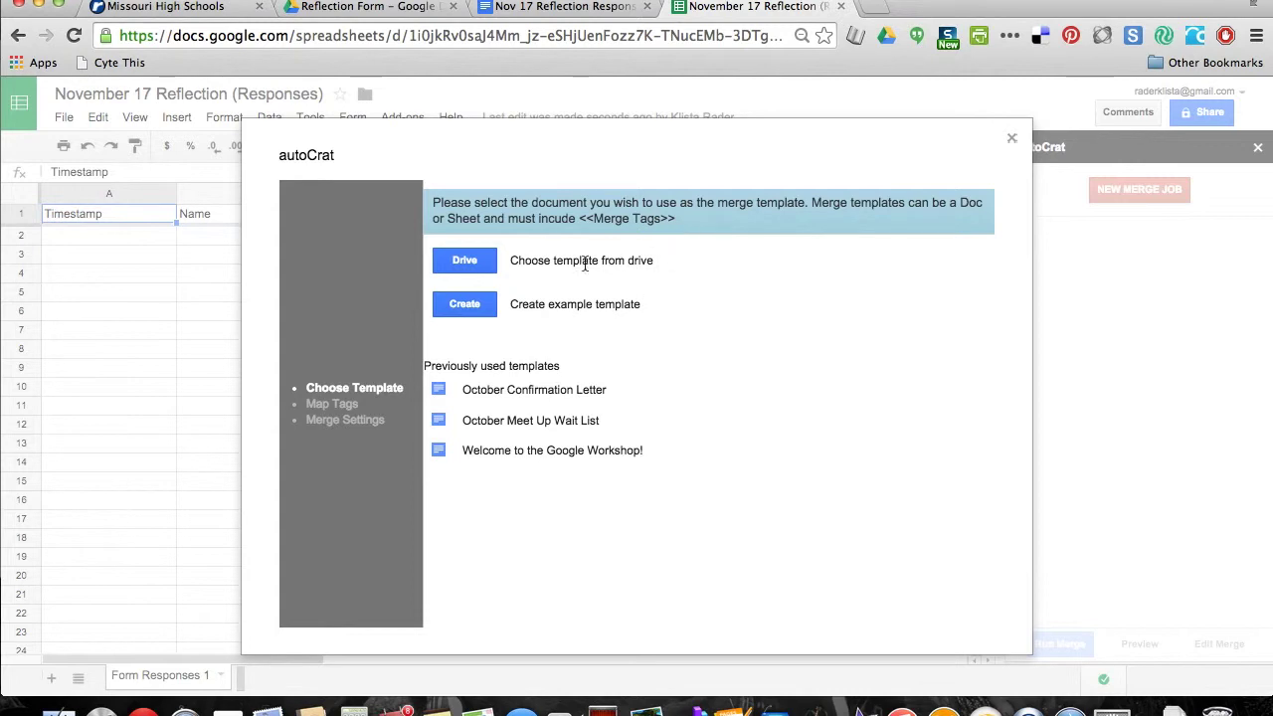
Choose the Nov 17 Reflection Responses doc in the Reflection Form folder as the autoCrat template
{"action": "left_click", "coordinate": [478, 264]}
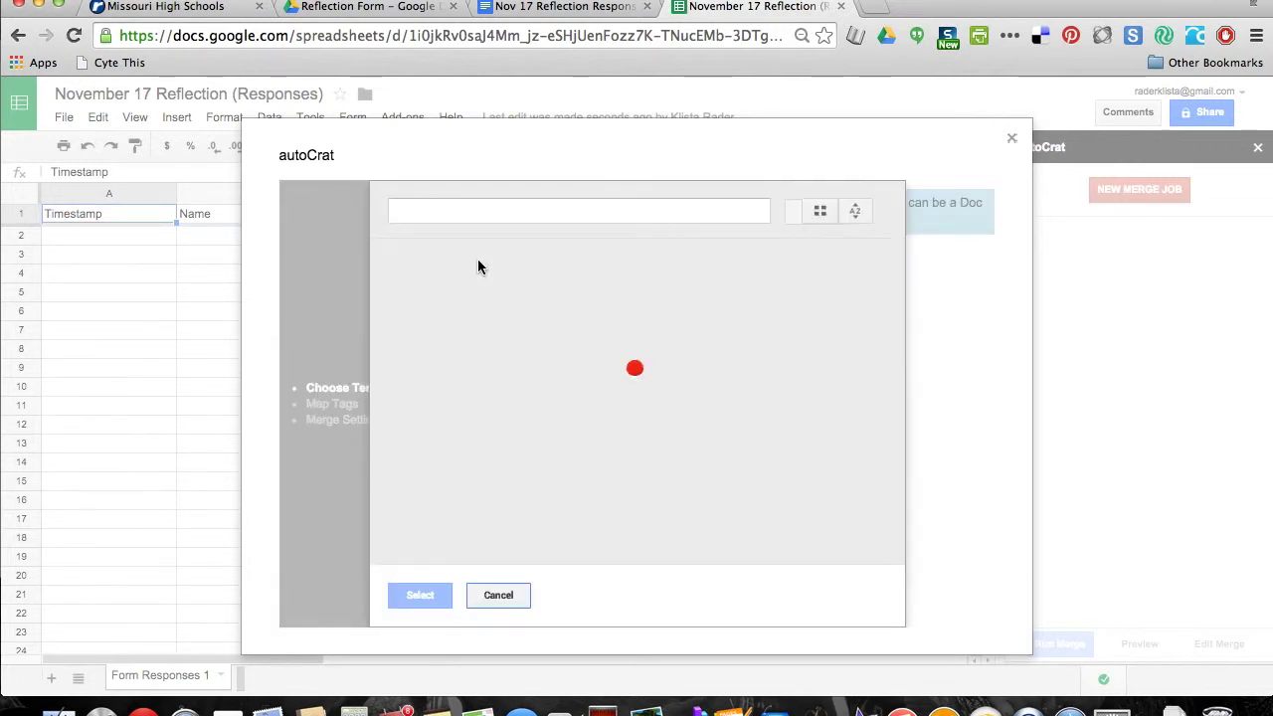
{"action": "double_click", "coordinate": [468, 303]}
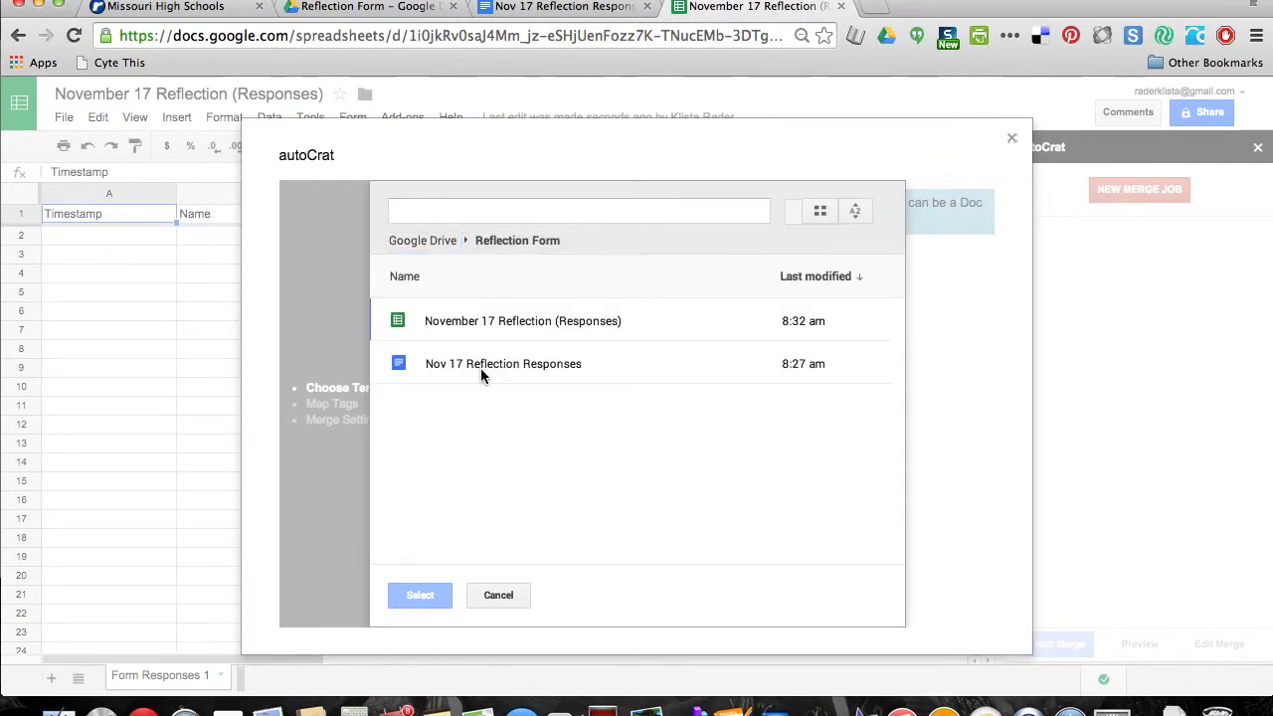
{"action": "left_click", "coordinate": [471, 365]}
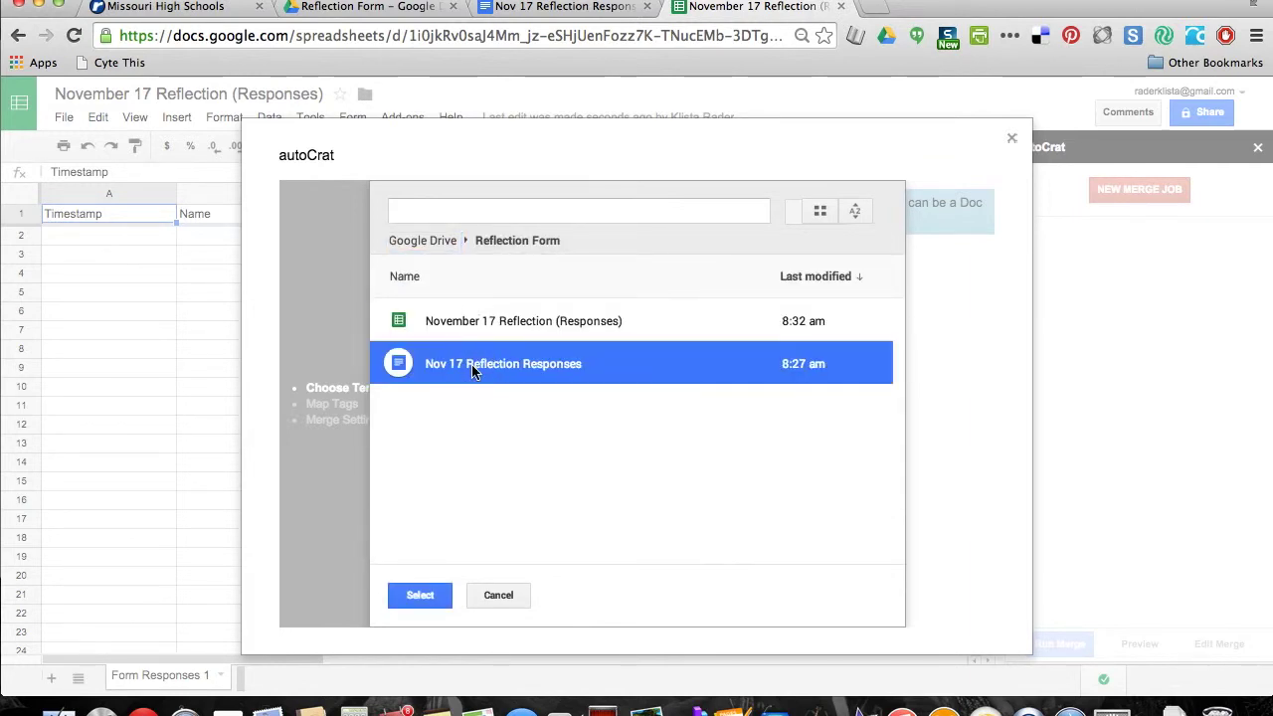
{"action": "left_click", "coordinate": [419, 595]}
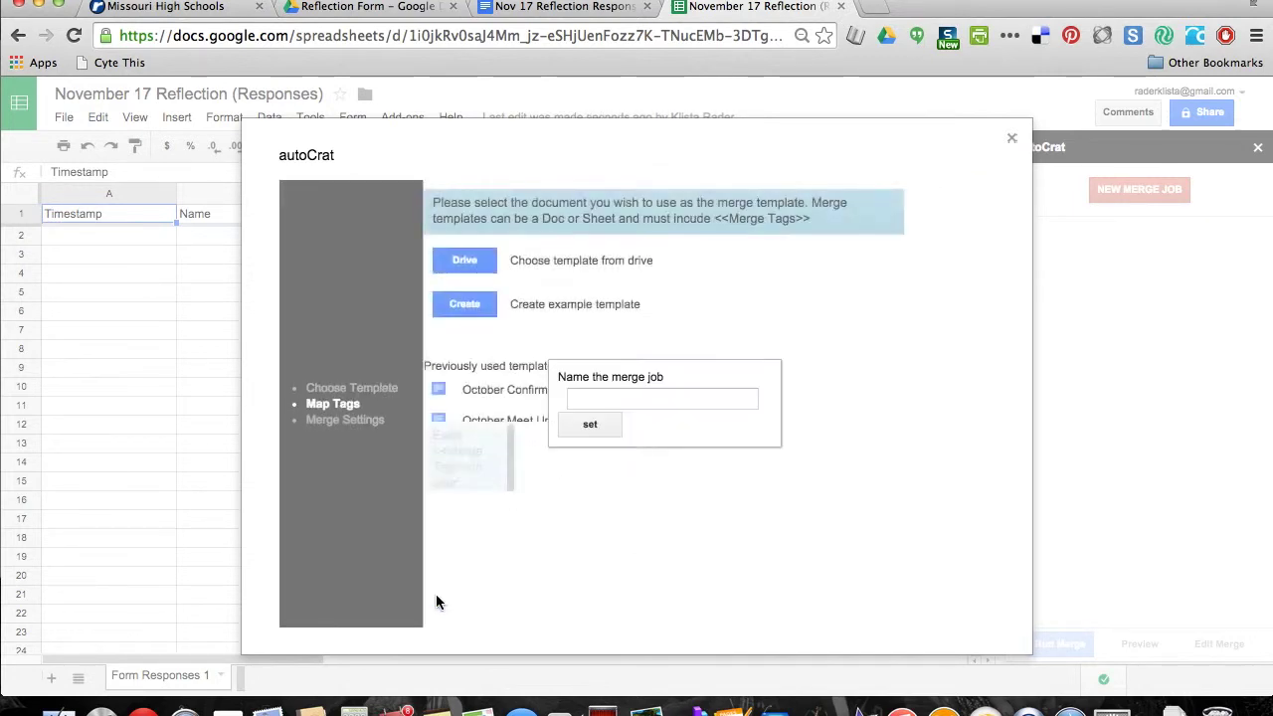
Name the merge job 'Nove17 Responses' and confirm it
{"action": "left_click", "coordinate": [675, 402]}
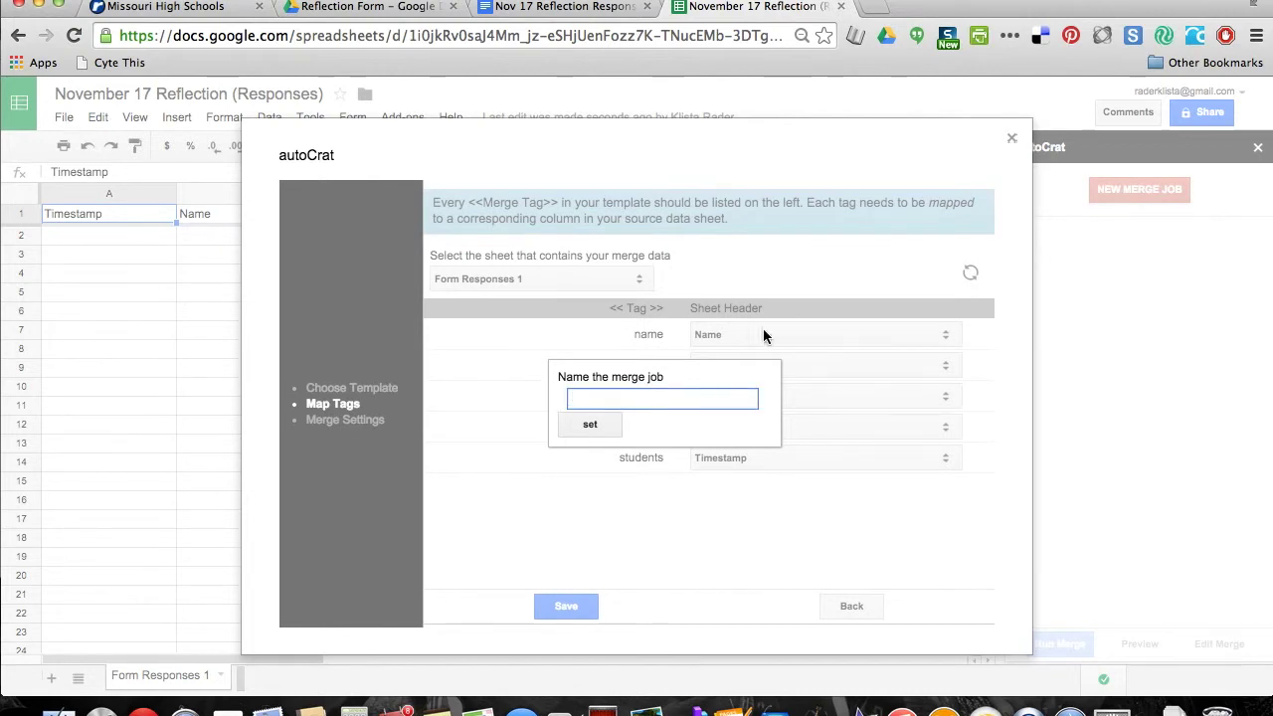
{"action": "type", "text": "Nov"}
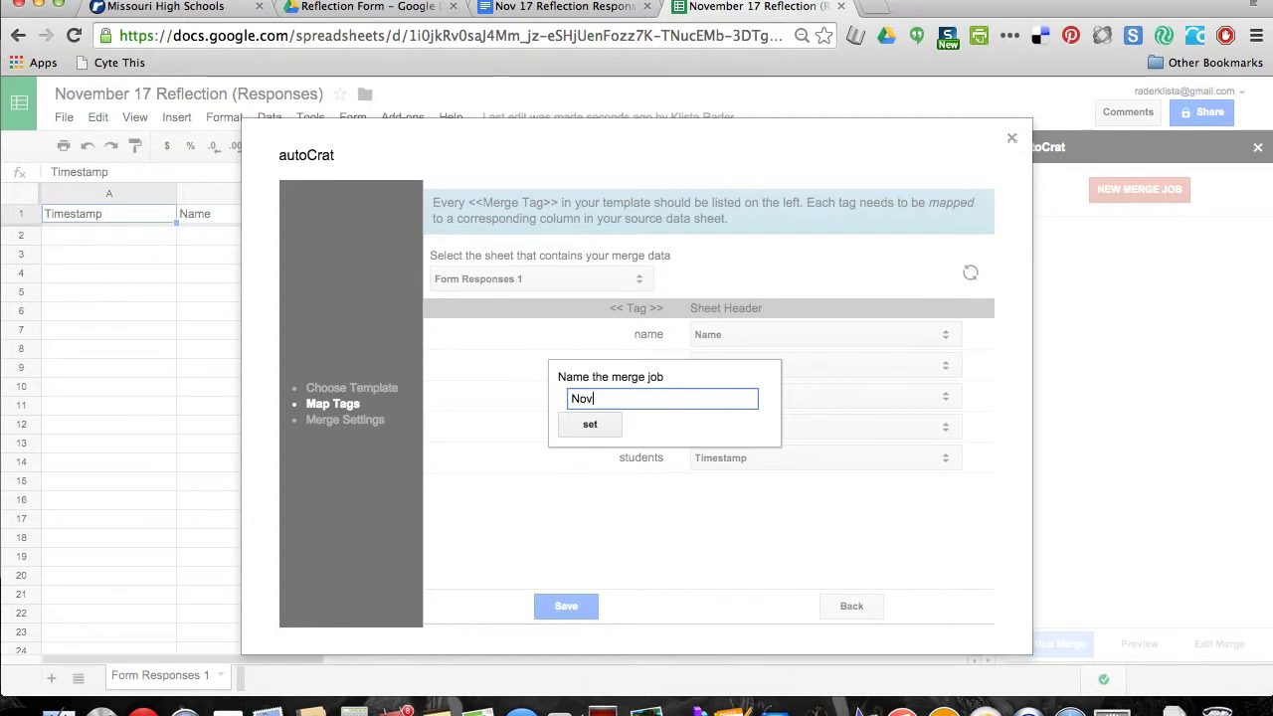
{"action": "type", "text": "e17 Responses"}
{"action": "left_click", "coordinate": [588, 428]}
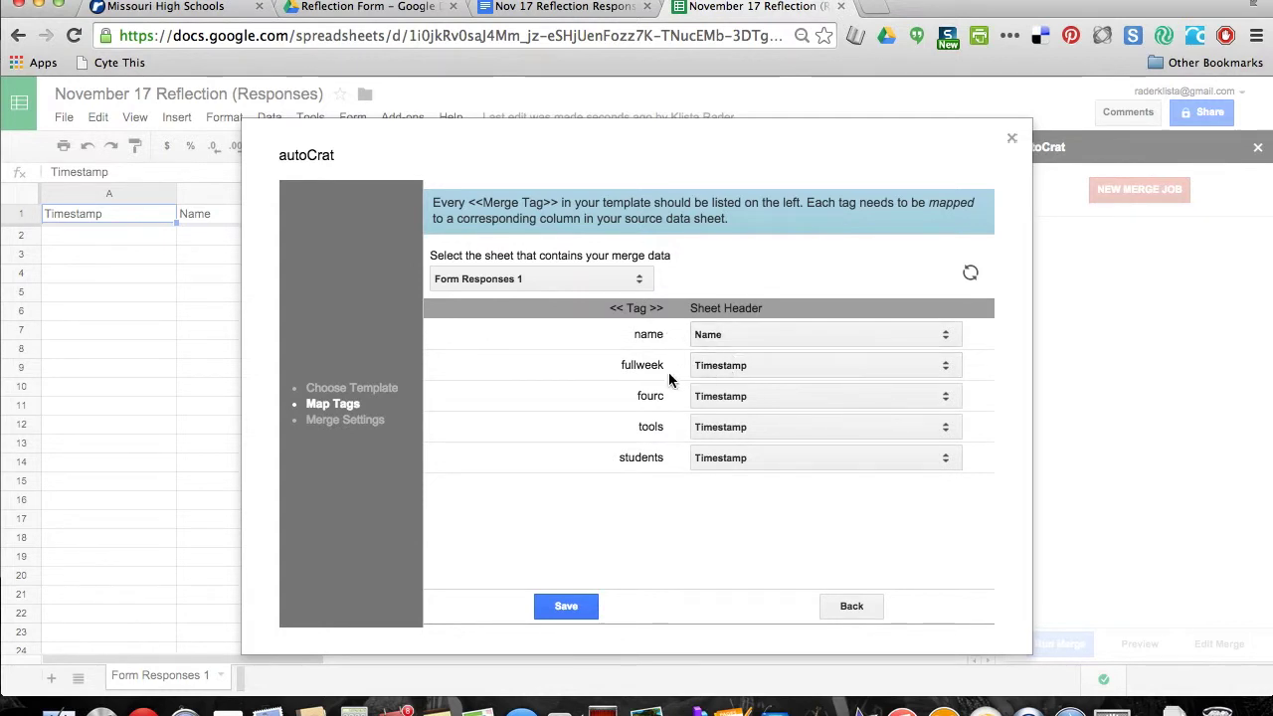
Map the fullweek, fourc, tools and students tags to their matching question columns and save
{"action": "left_click", "coordinate": [942, 364]}
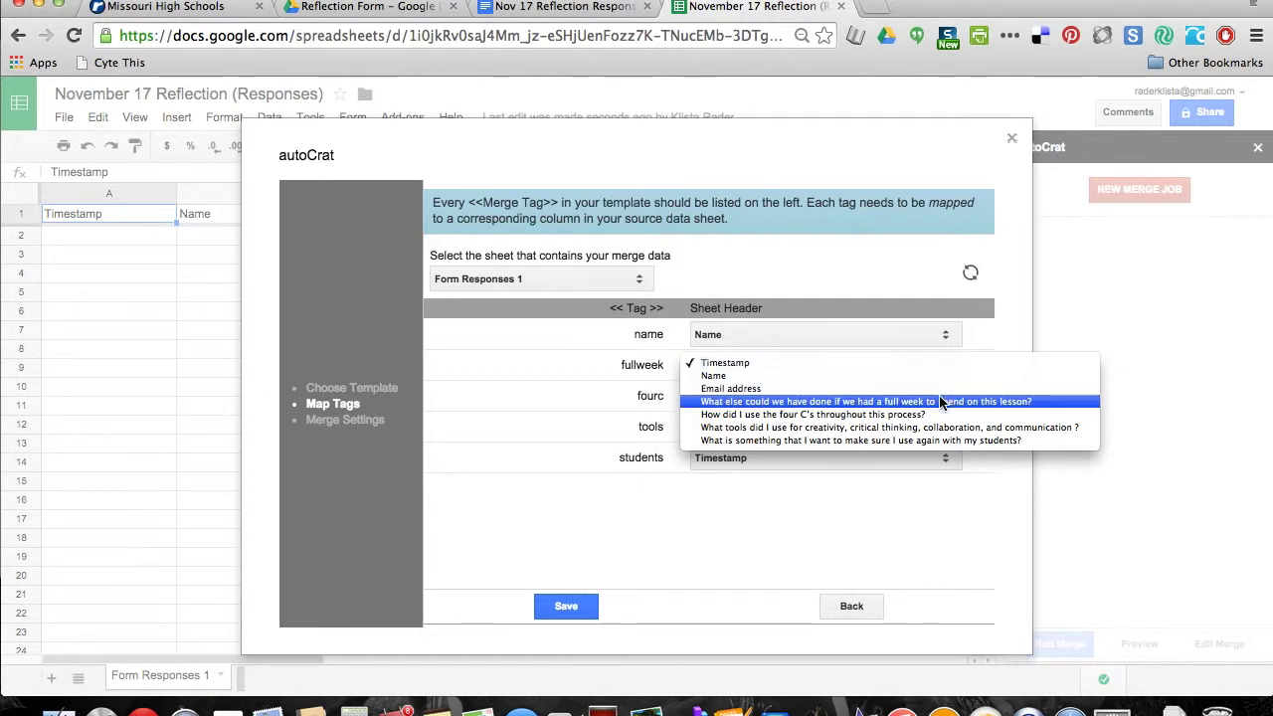
{"action": "left_click", "coordinate": [1045, 408]}
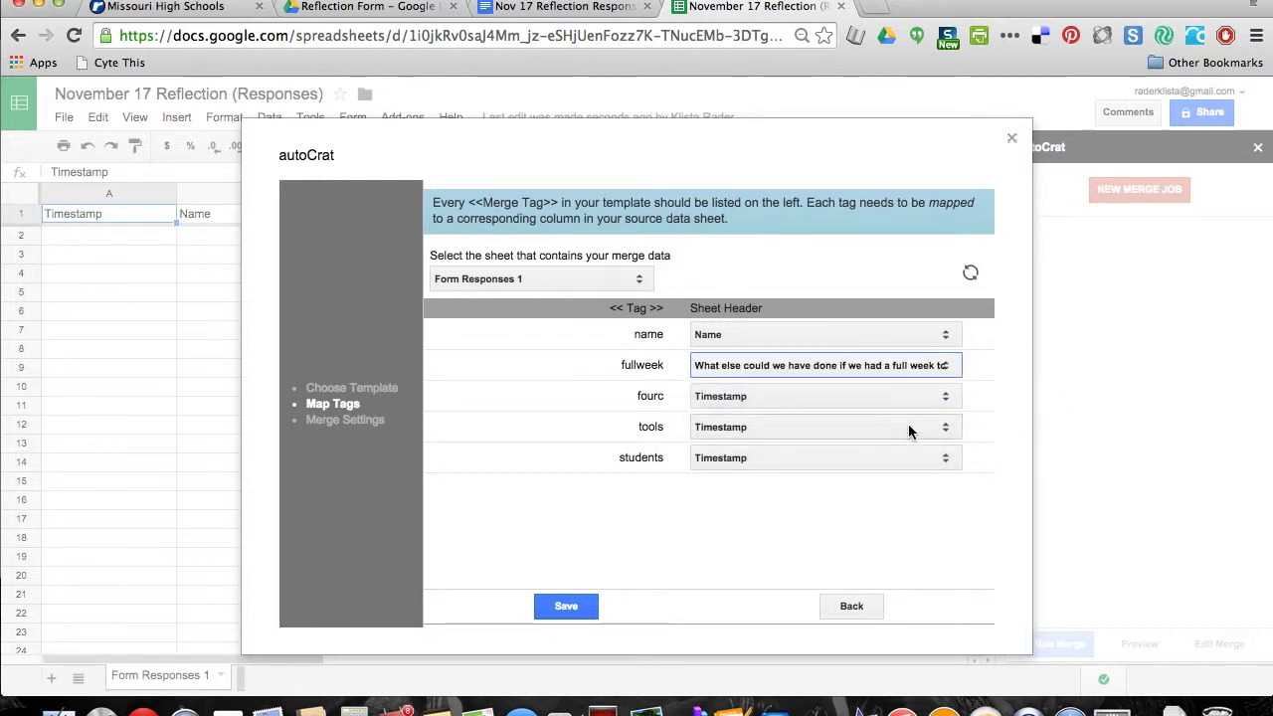
{"action": "left_click", "coordinate": [939, 402]}
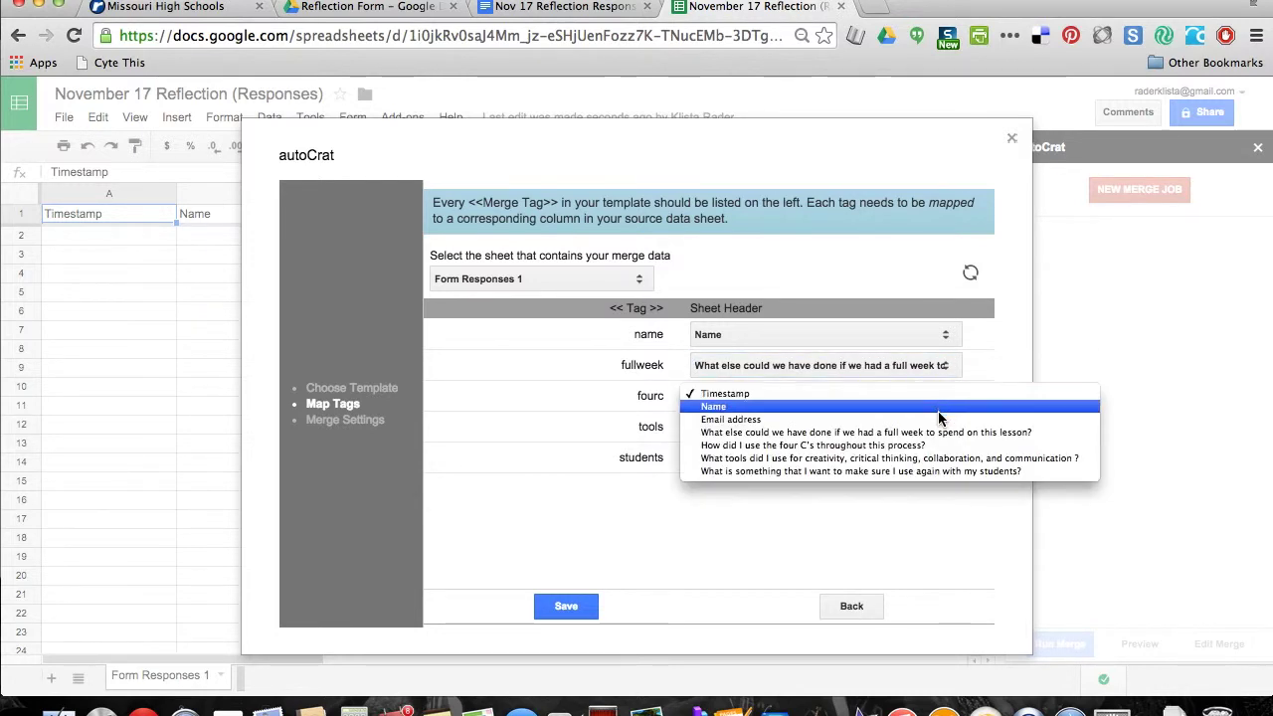
{"action": "left_click", "coordinate": [933, 446]}
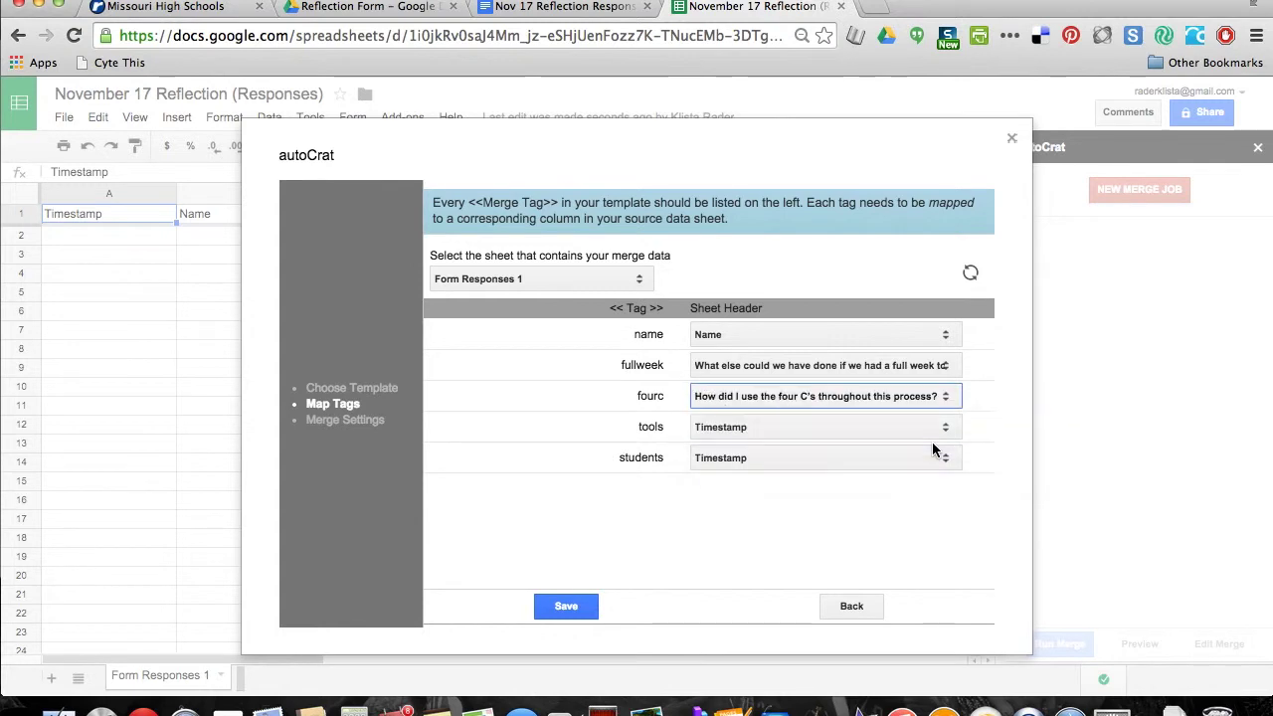
{"action": "left_click", "coordinate": [927, 428]}
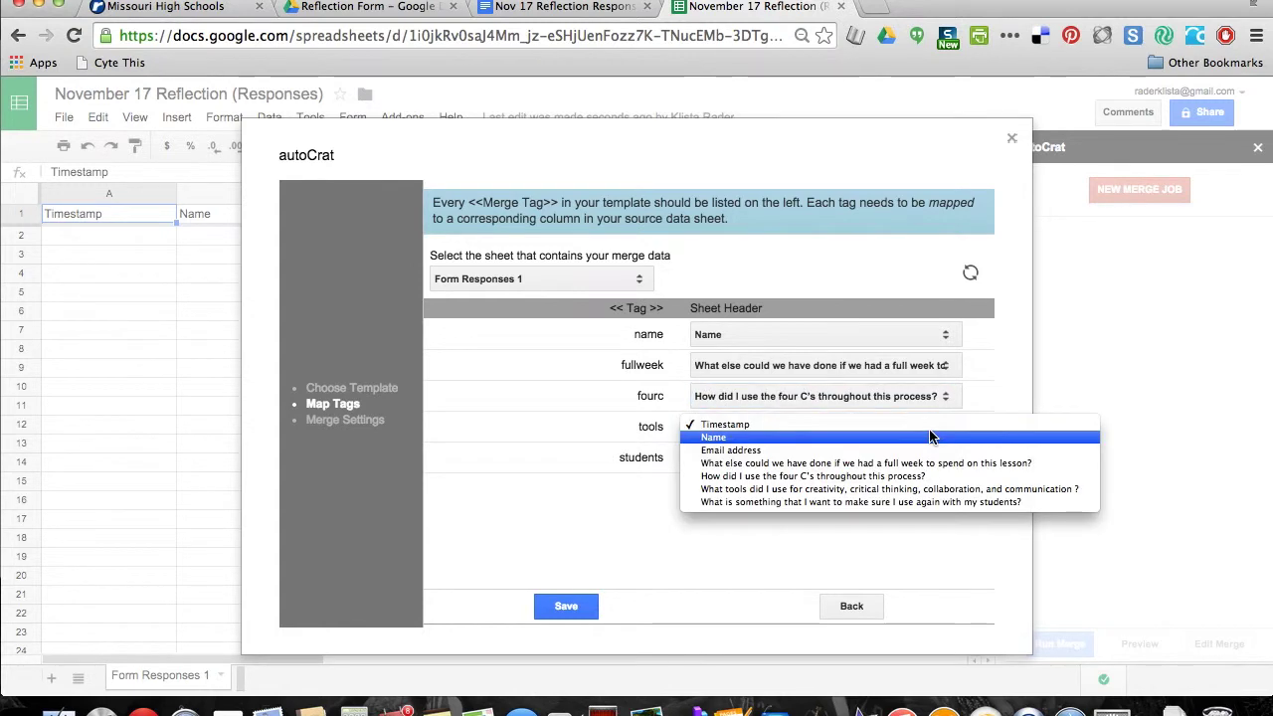
{"action": "left_click", "coordinate": [961, 489]}
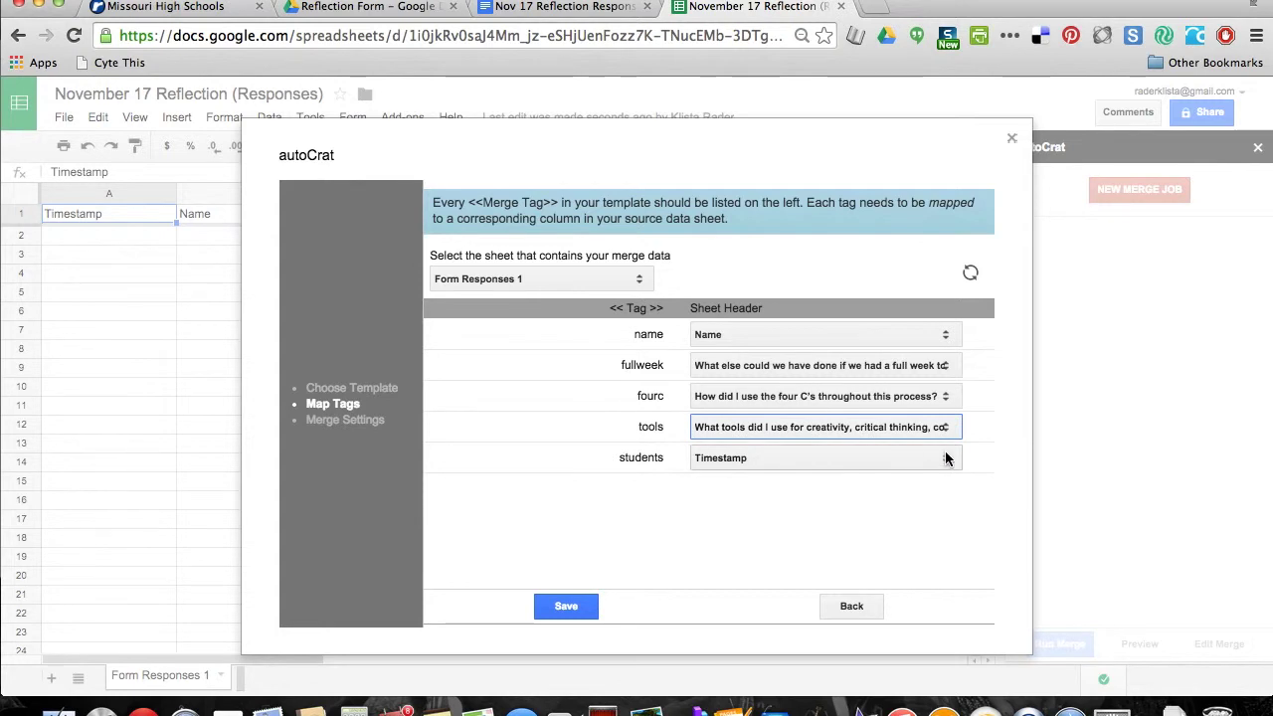
{"action": "left_click", "coordinate": [949, 460]}
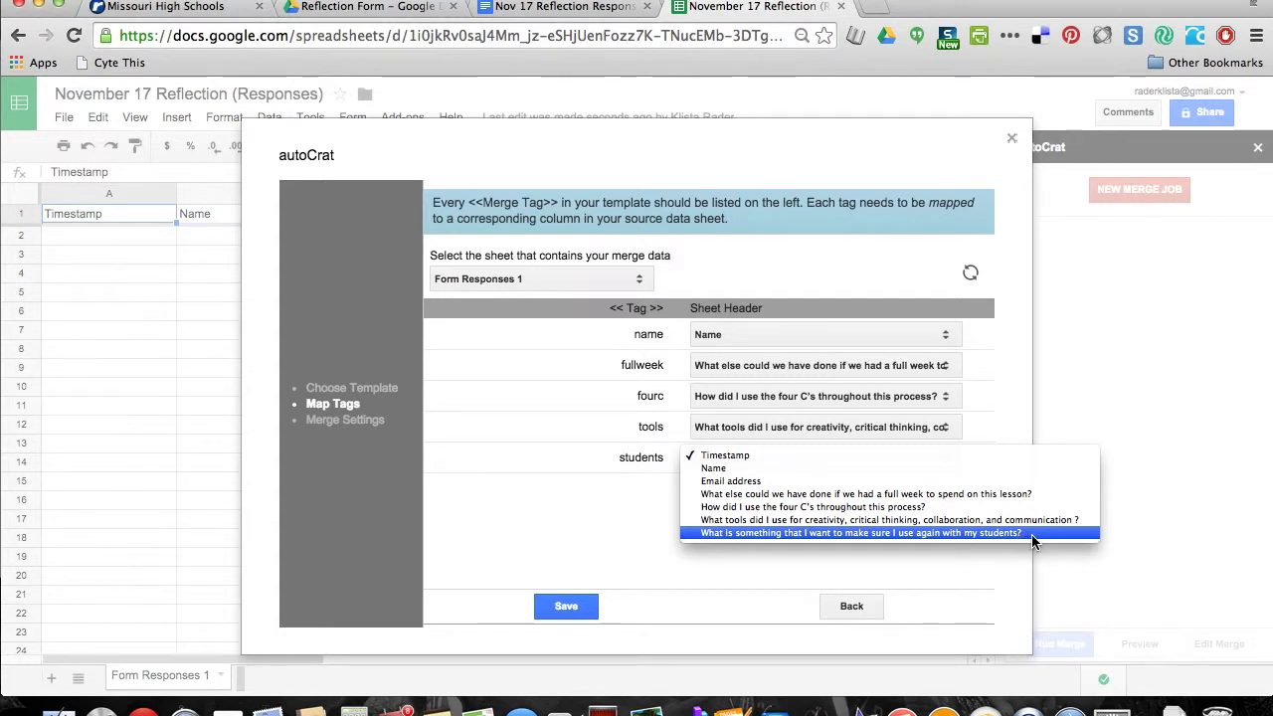
{"action": "left_click", "coordinate": [1031, 534]}
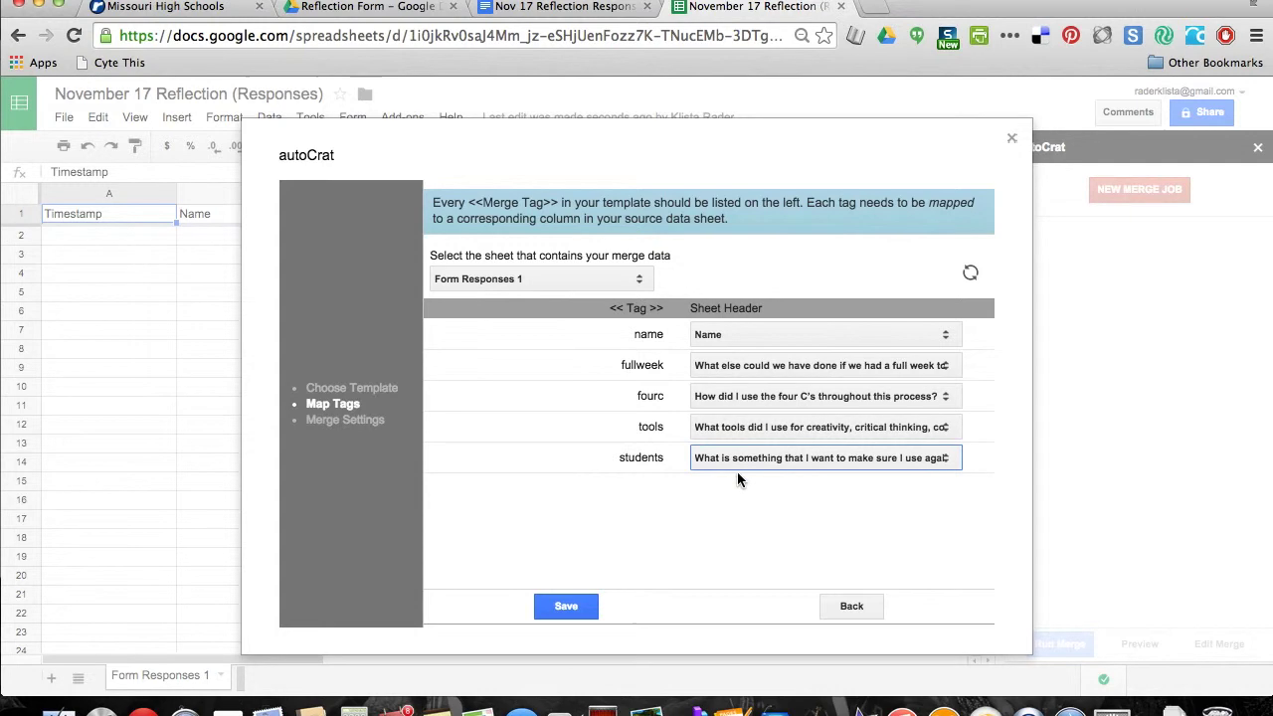
{"action": "left_click", "coordinate": [567, 606]}
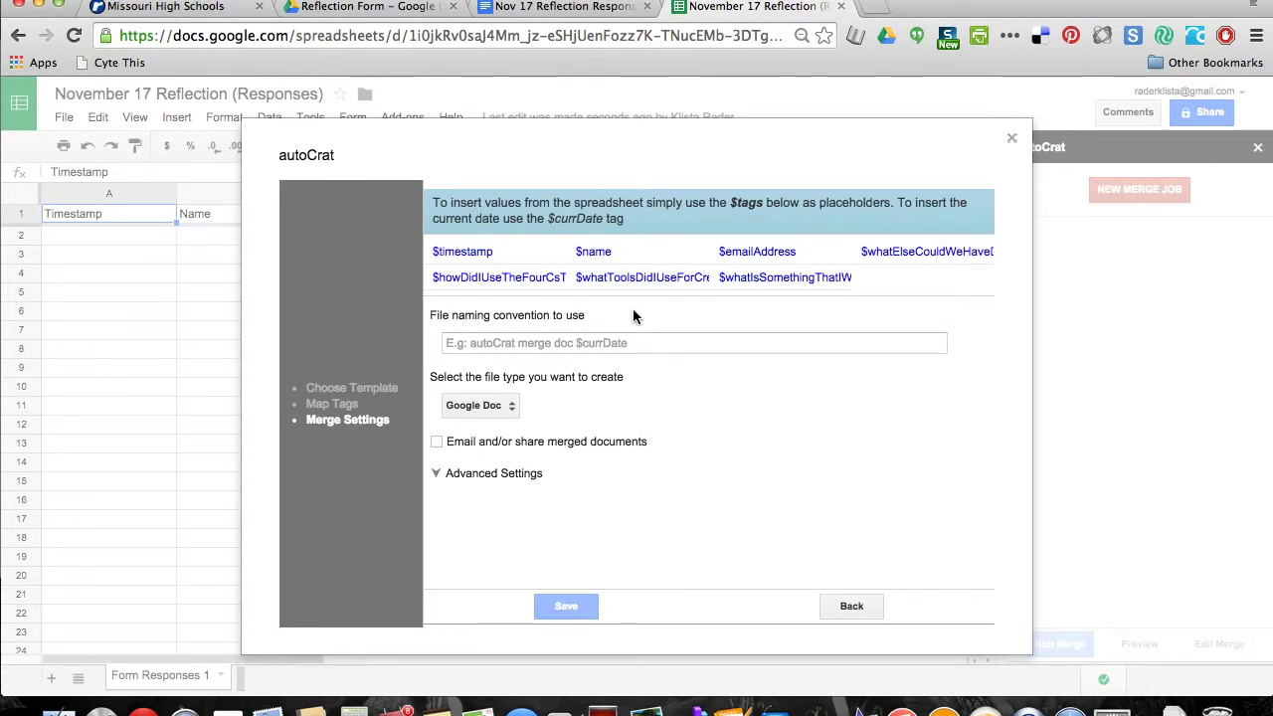
Name merged files '$name November 17 Reflection' and set the output file type to PDF
{"action": "left_click", "coordinate": [597, 253]}
{"action": "left_click_drag", "start_coordinate": [597, 253], "coordinate": [572, 253]}
{"action": "key", "text": "ctrl+c"}
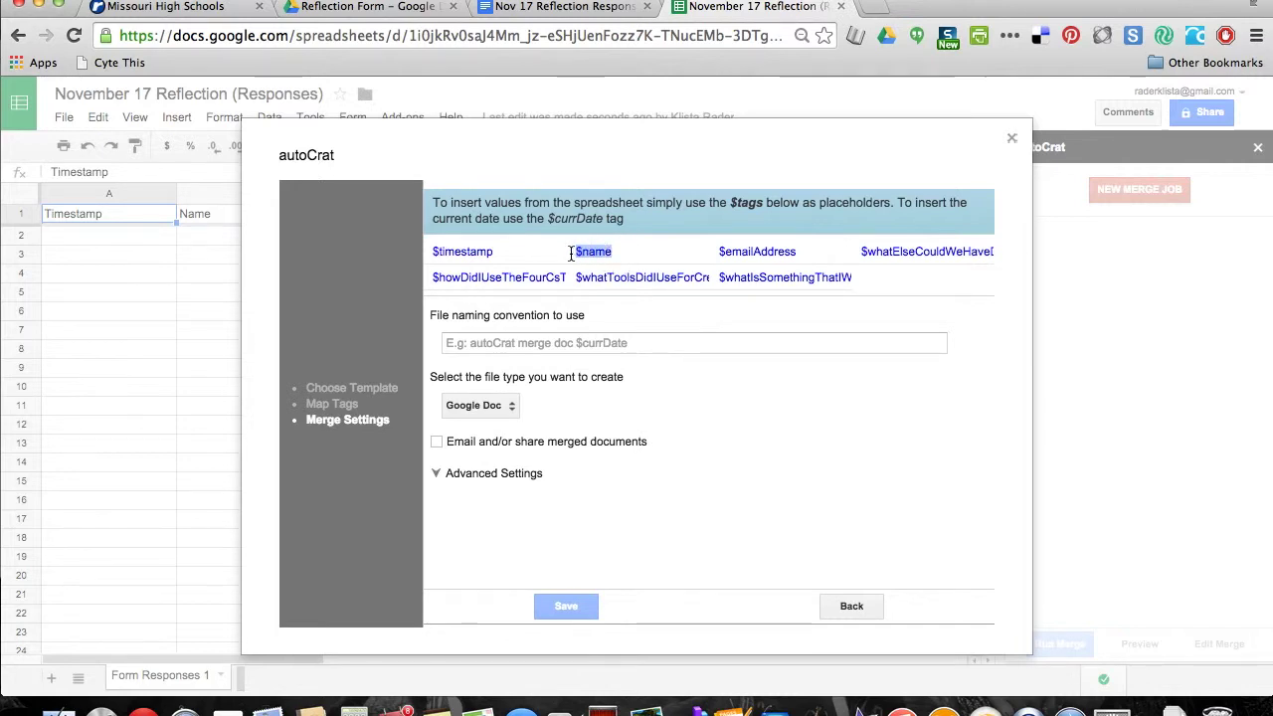
{"action": "left_click", "coordinate": [517, 341]}
{"action": "key", "text": "ctrl+v"}
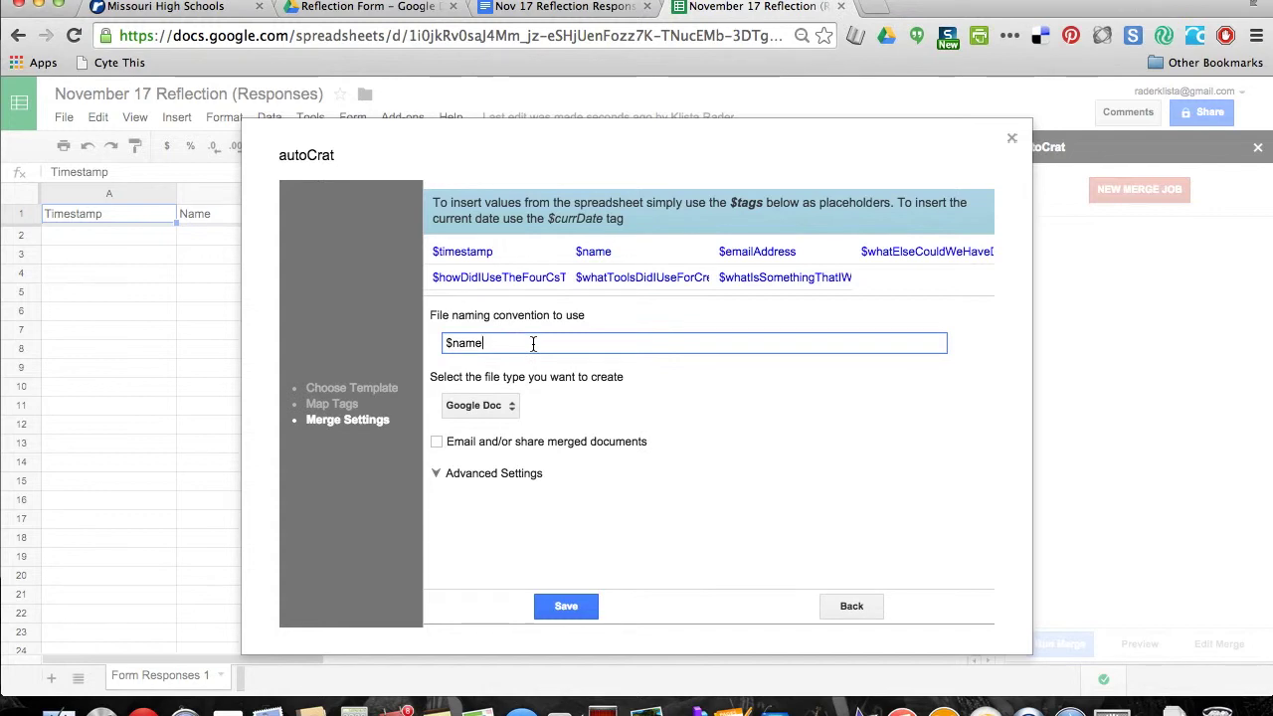
{"action": "type", "text": "November"}
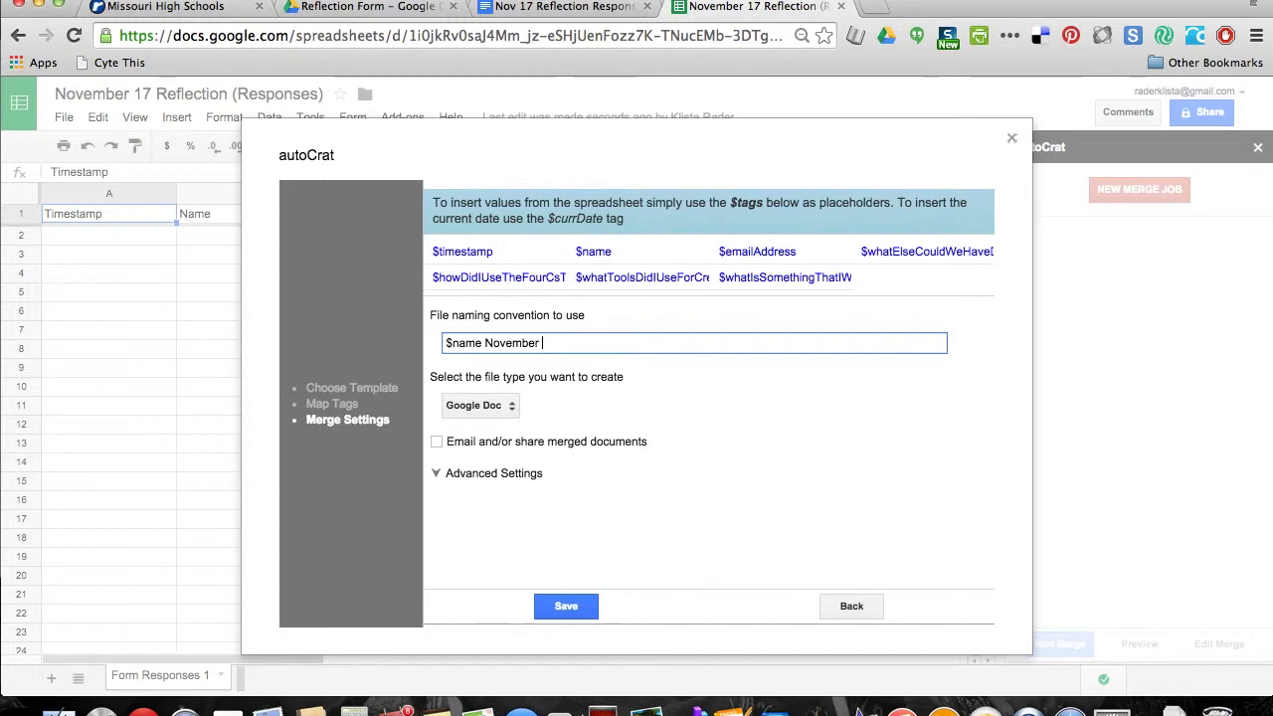
{"action": "type", "text": " 17 Reflection"}
{"action": "left_click", "coordinate": [514, 415]}
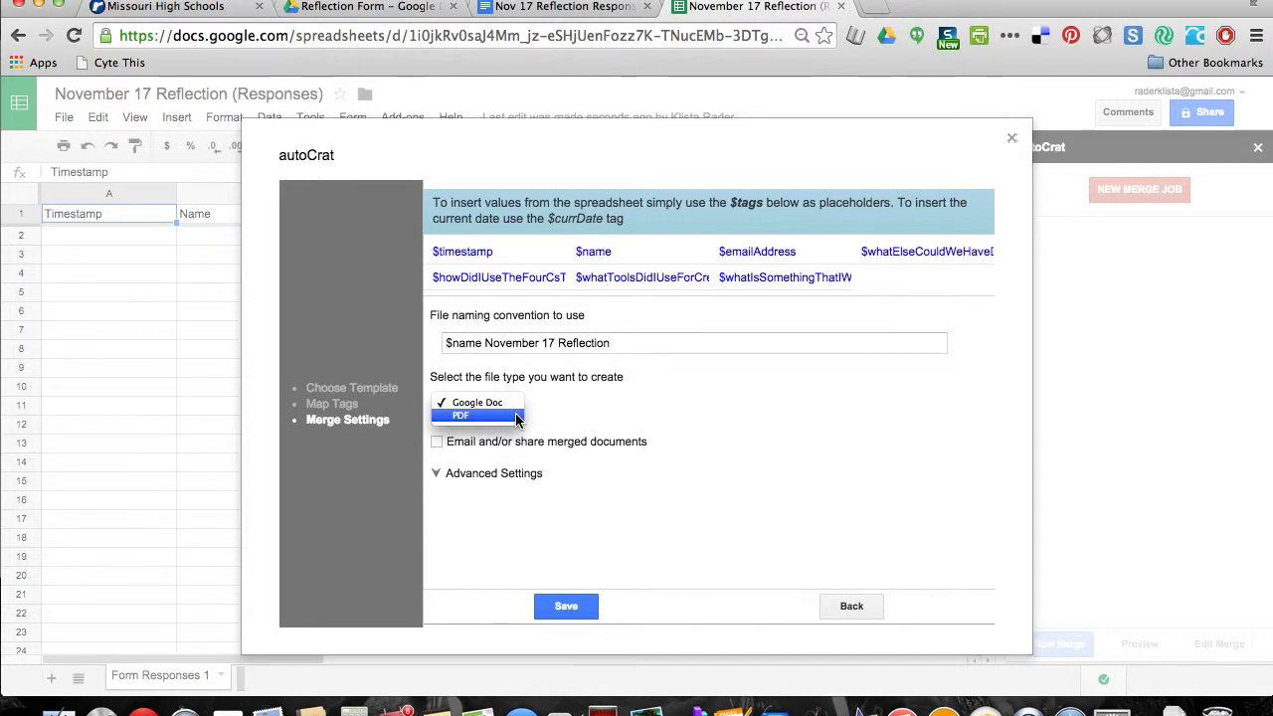
{"action": "left_click", "coordinate": [516, 419]}
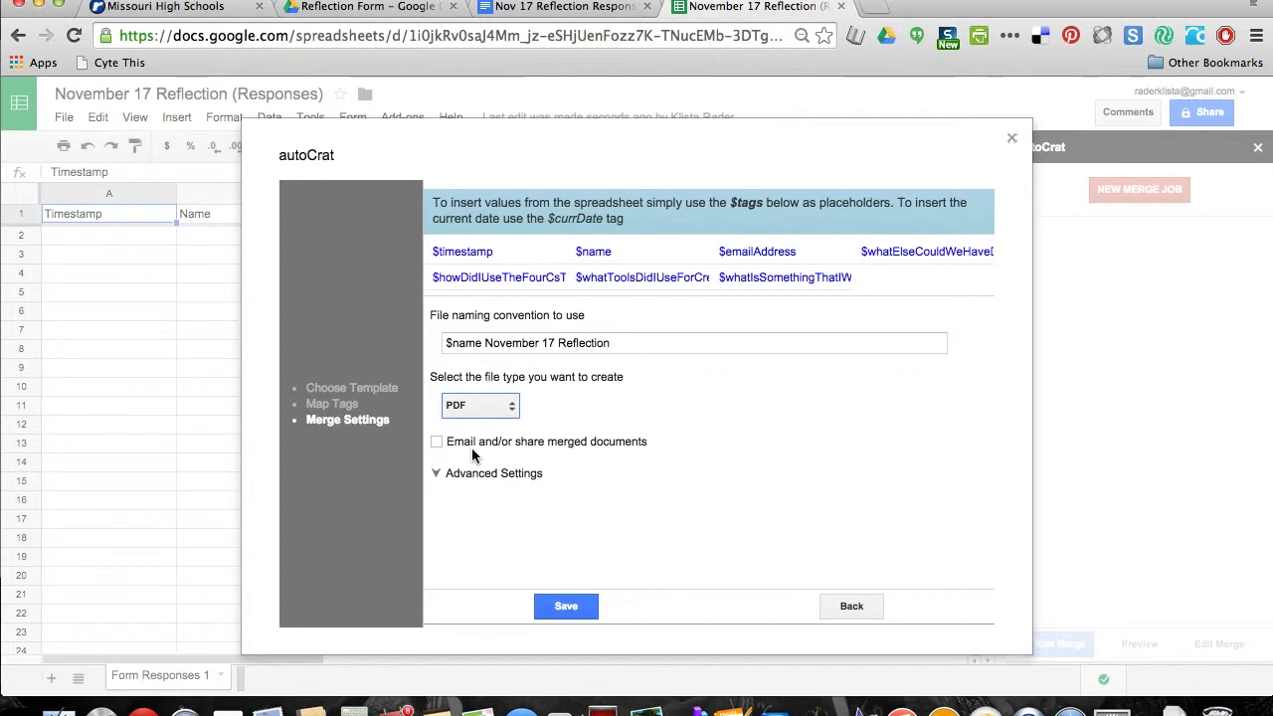
Turn on emailing the merged documents and paste $emailAddress as the recipient
{"action": "left_click", "coordinate": [438, 442]}
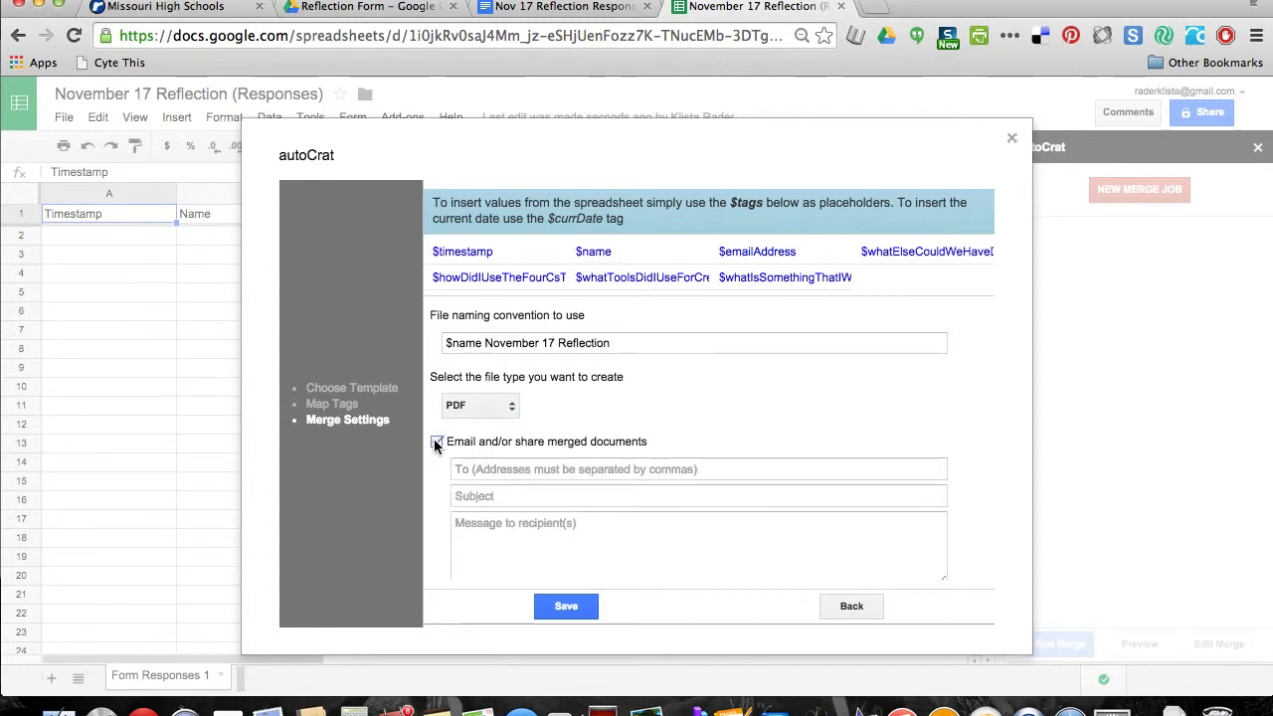
{"action": "scroll", "coordinate": [822, 400], "scroll_direction": "down", "scroll_amount": 2}
{"action": "scroll", "coordinate": [823, 400], "scroll_direction": "up", "scroll_amount": 2}
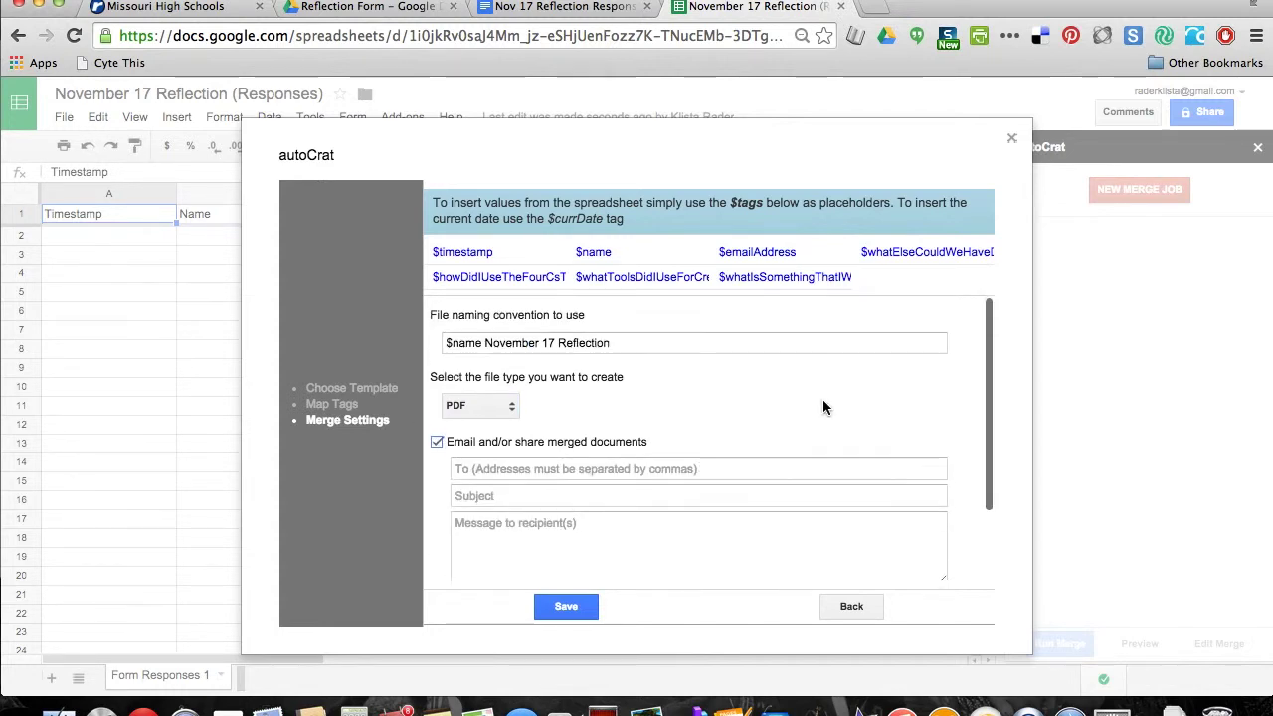
{"action": "left_click", "coordinate": [785, 253]}
{"action": "left_click_drag", "start_coordinate": [785, 253], "coordinate": [719, 252]}
{"action": "key", "text": "super+c"}
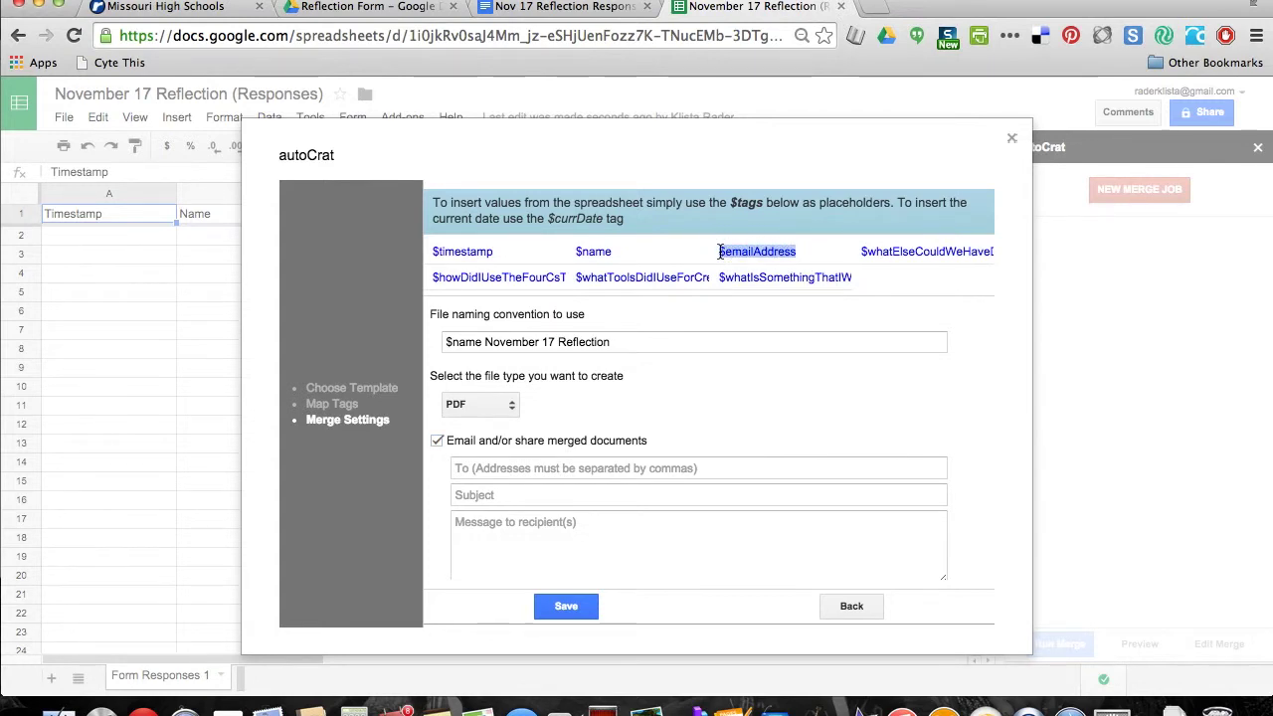
{"action": "left_click", "coordinate": [564, 467]}
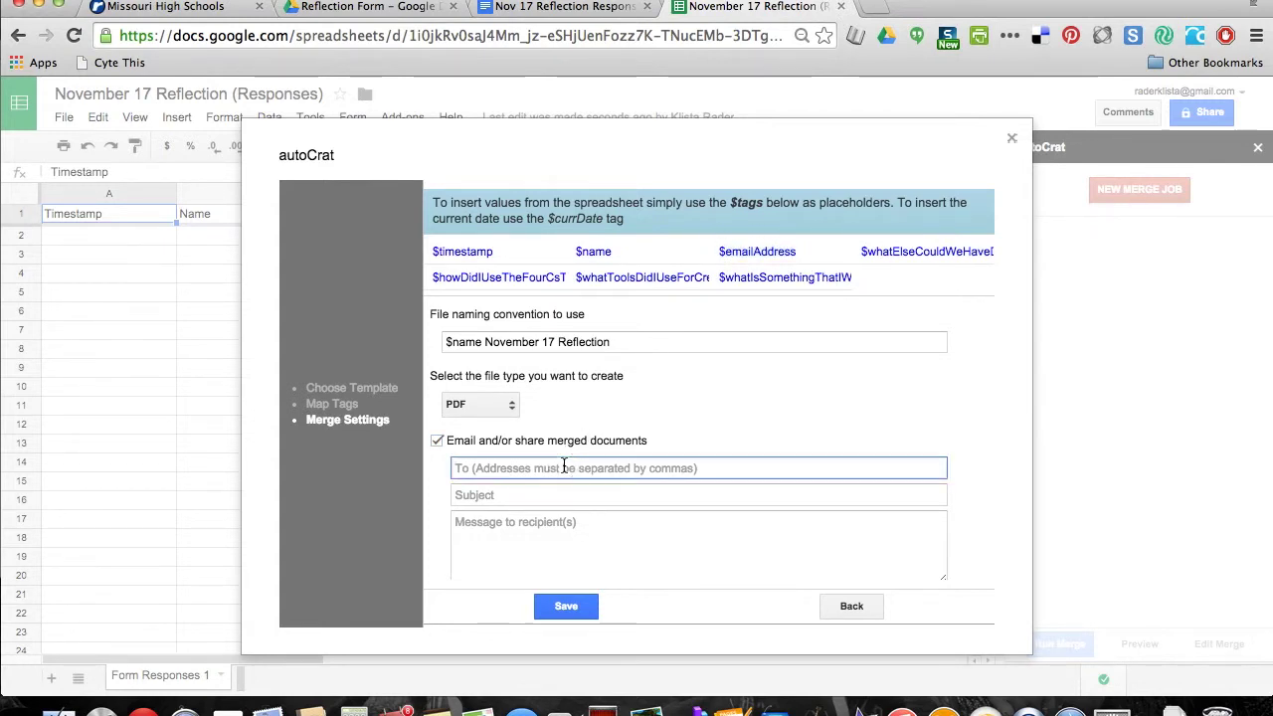
{"action": "key", "text": "super+v"}
Use subject 'Your Reflection from Today', a thank-you message, and attach the merged document as PDF
{"action": "left_click", "coordinate": [558, 497]}
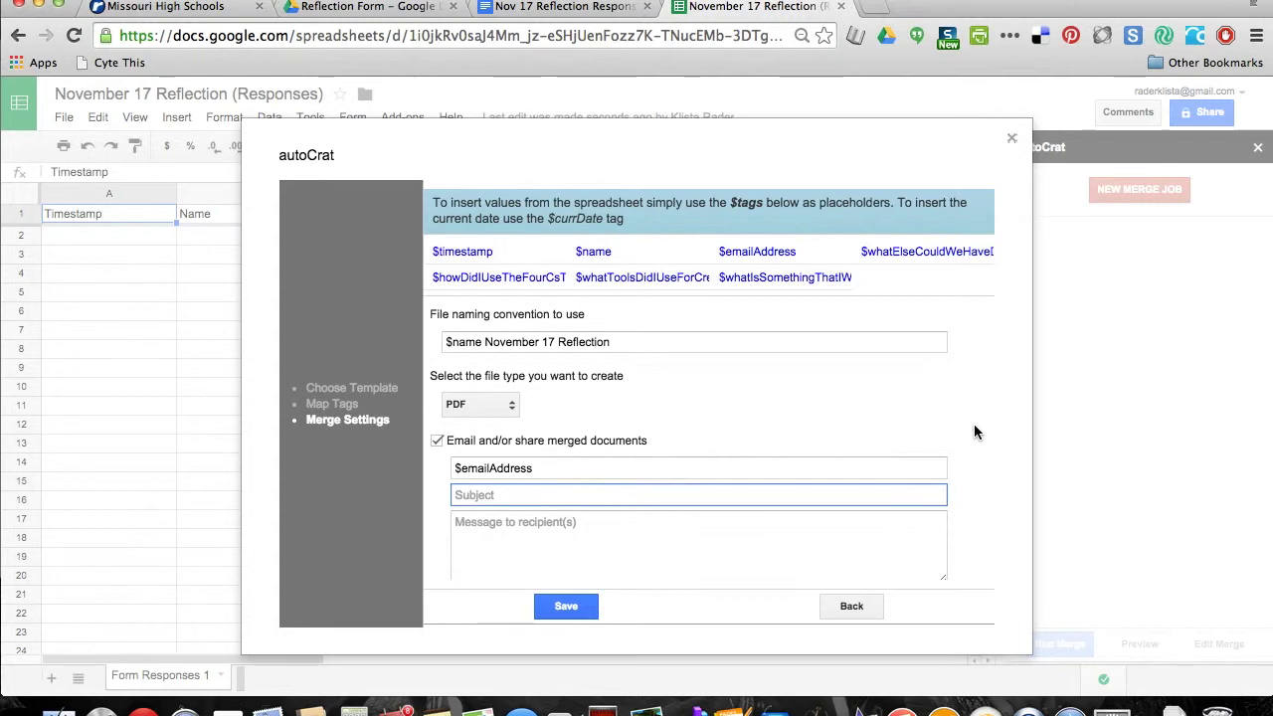
{"action": "type", "text": "Your Reflection from Today"}
{"action": "left_click", "coordinate": [772, 539]}
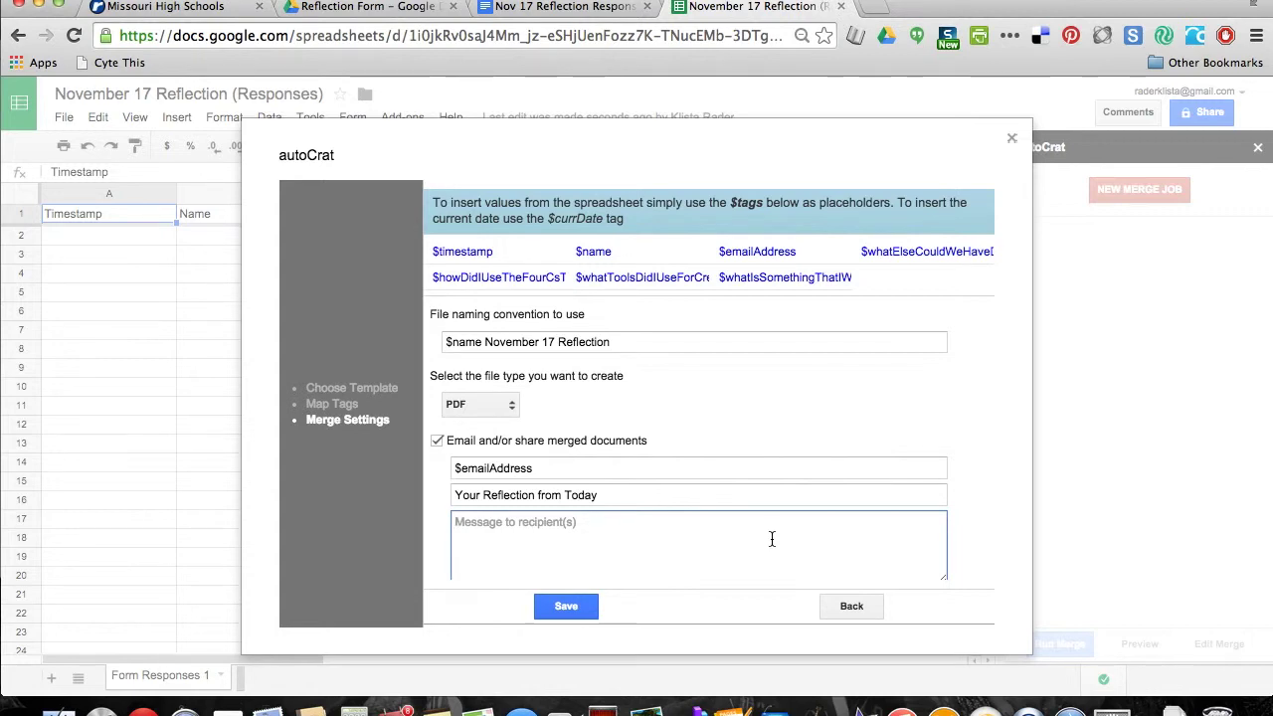
{"action": "type", "text": "I enjoyed working with you "}
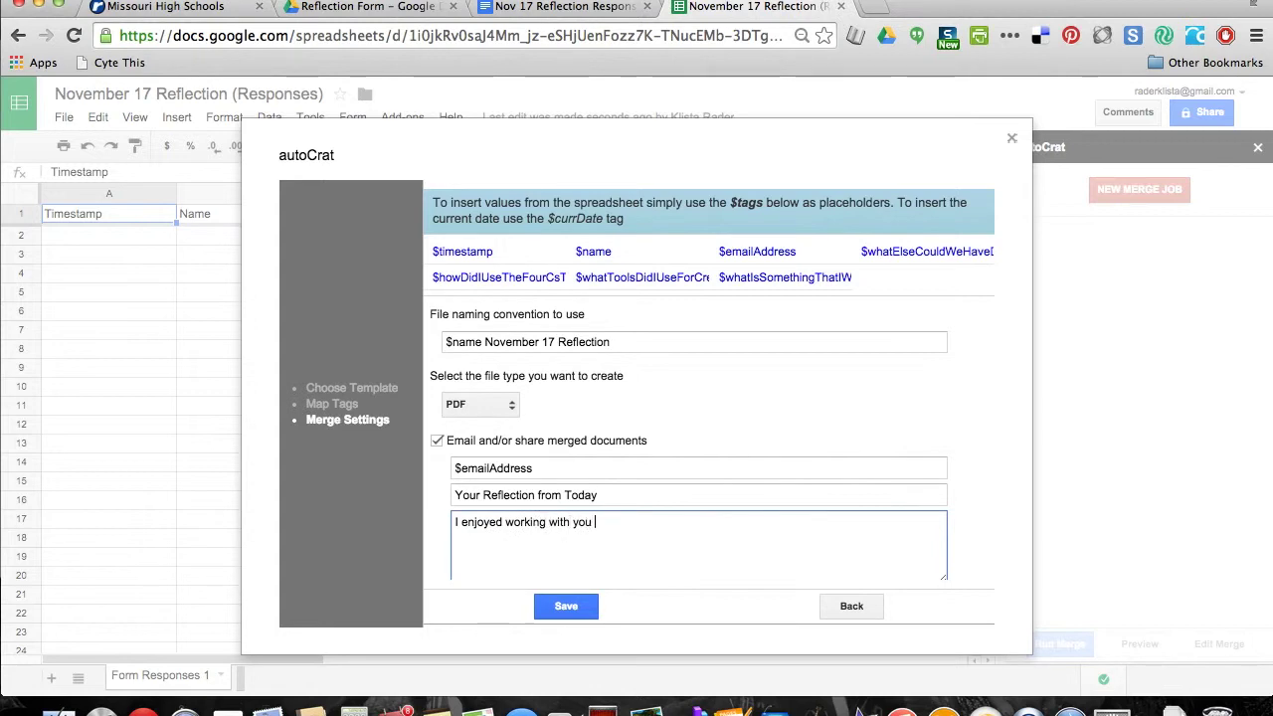
{"action": "type", "text": "today! Please see attached."}
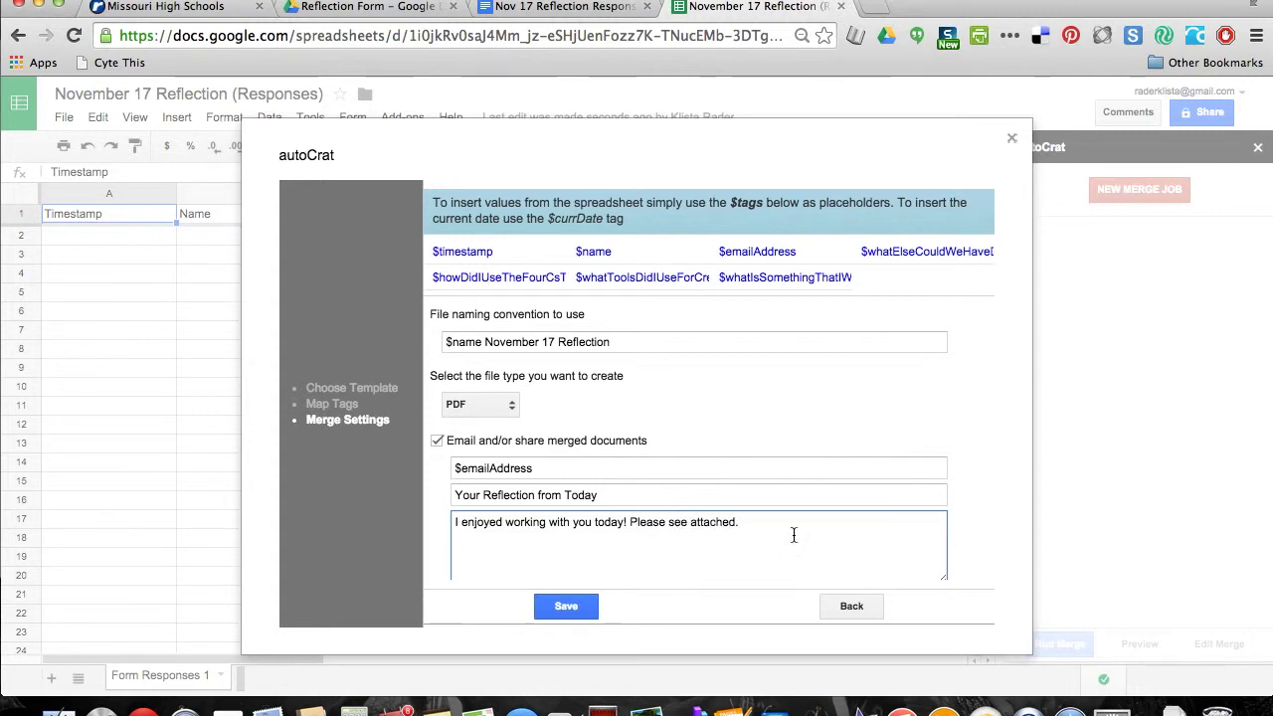
{"action": "scroll", "coordinate": [950, 557], "scroll_direction": "down", "scroll_amount": 2}
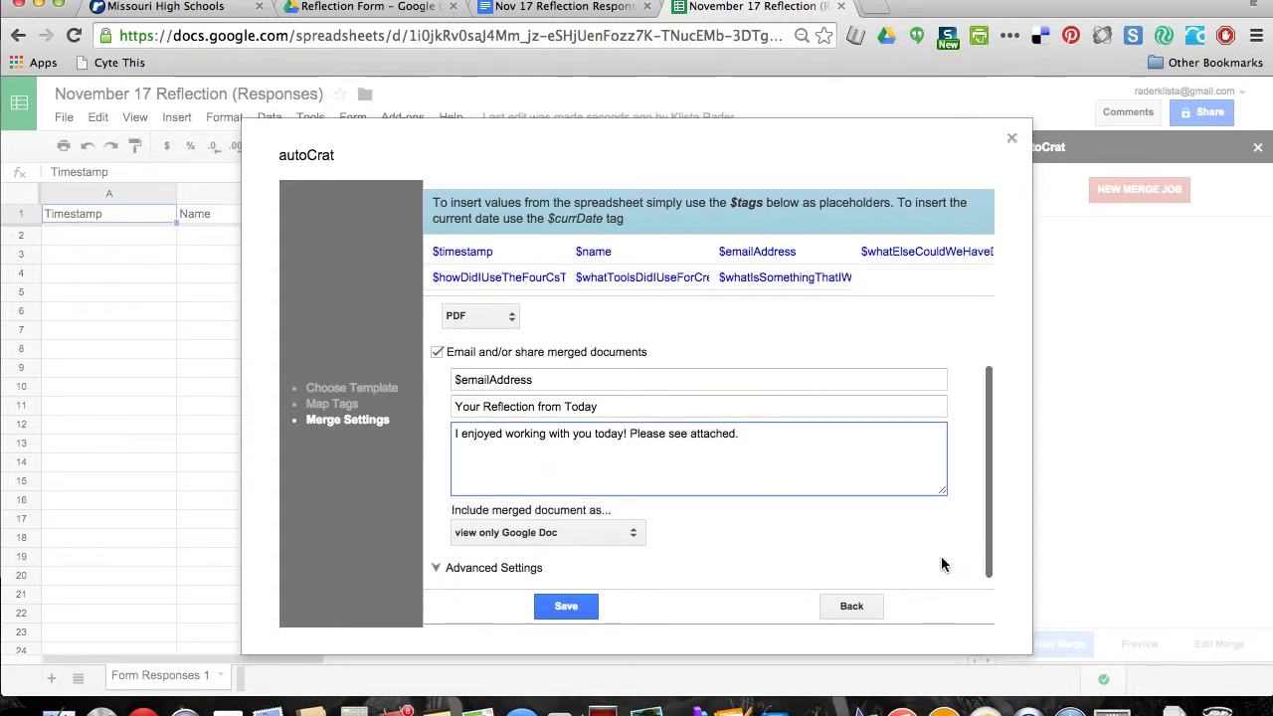
{"action": "left_click", "coordinate": [632, 533]}
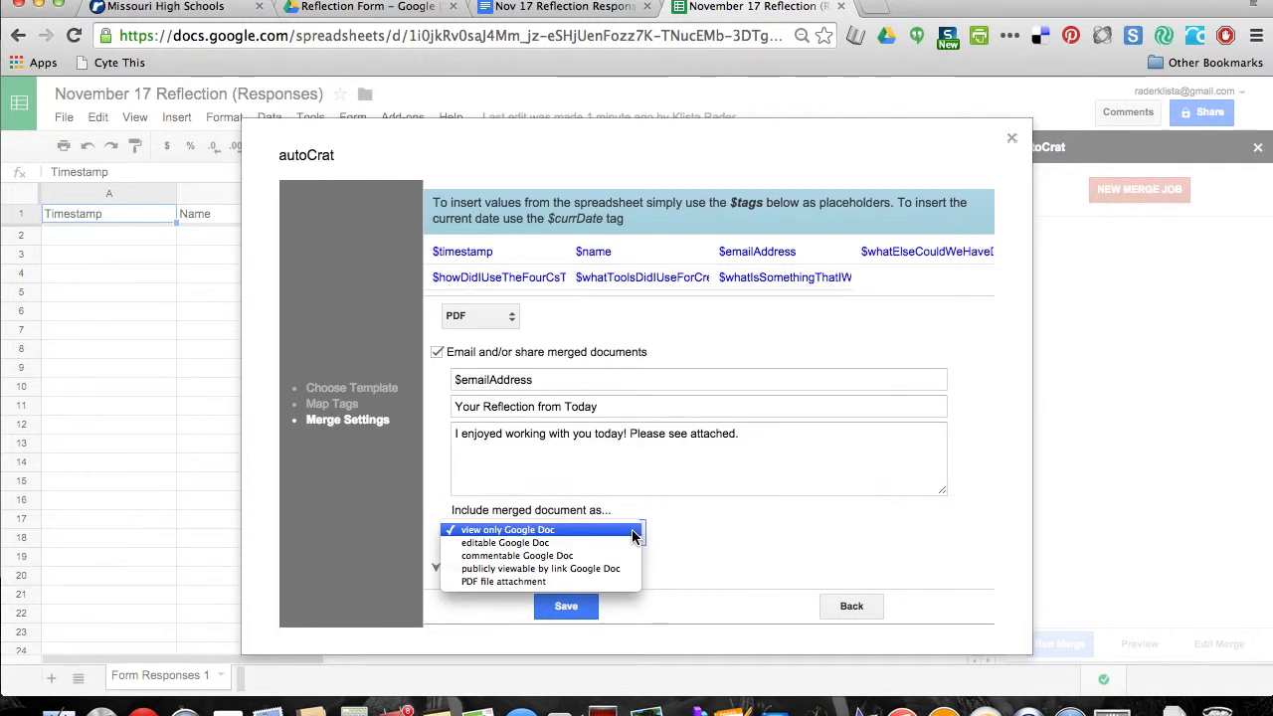
{"action": "left_click", "coordinate": [607, 583]}
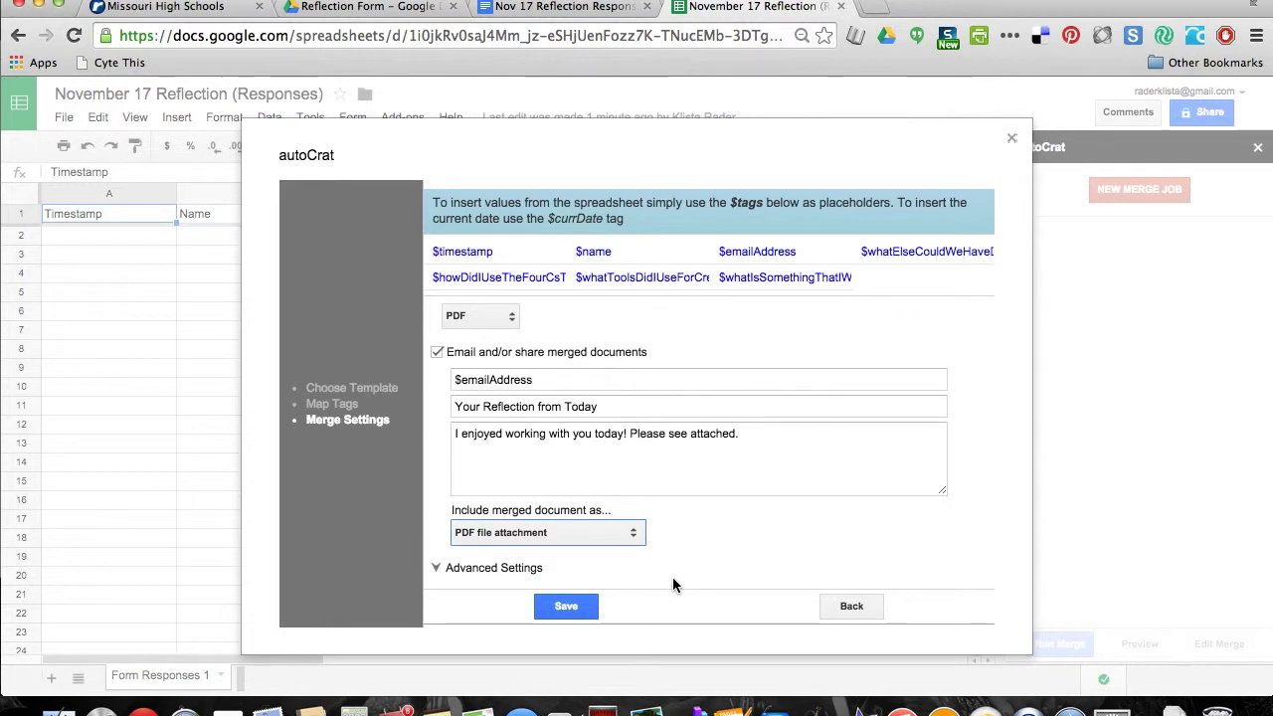
Save the Nov 17 Responses merge job and open the linked live form in a new tab
{"action": "left_click", "coordinate": [566, 606]}
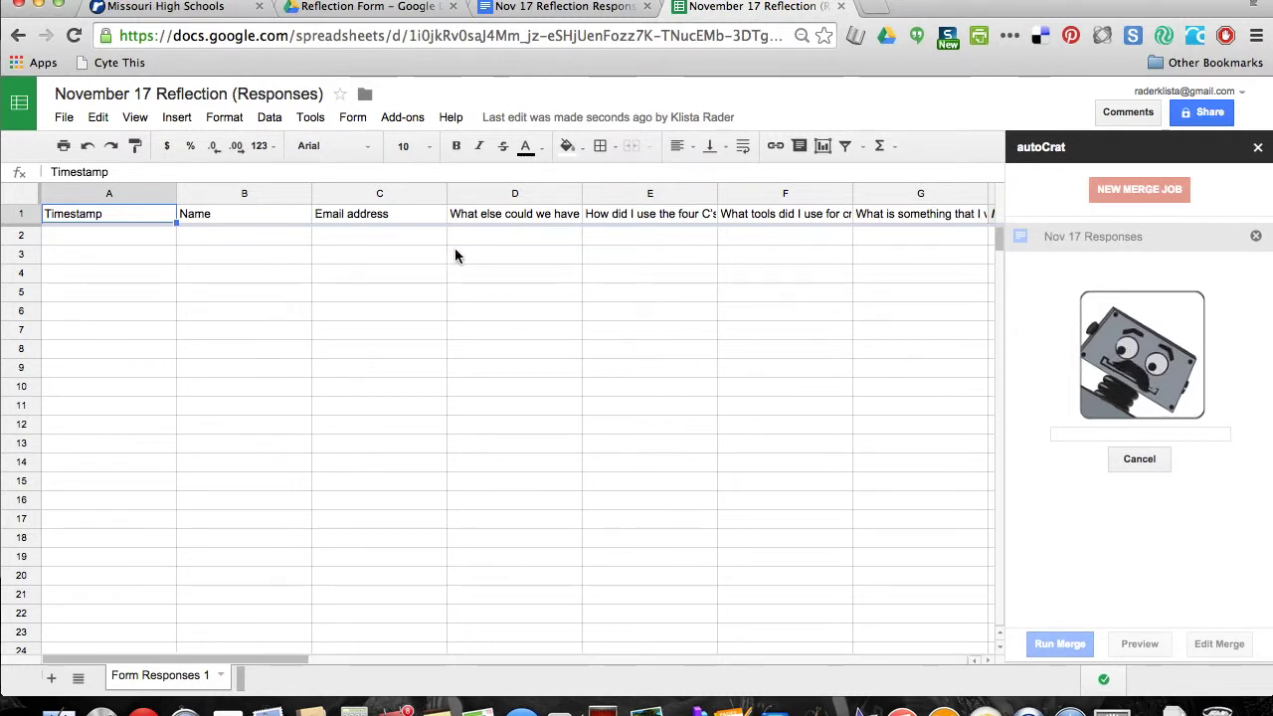
{"action": "left_click", "coordinate": [355, 118]}
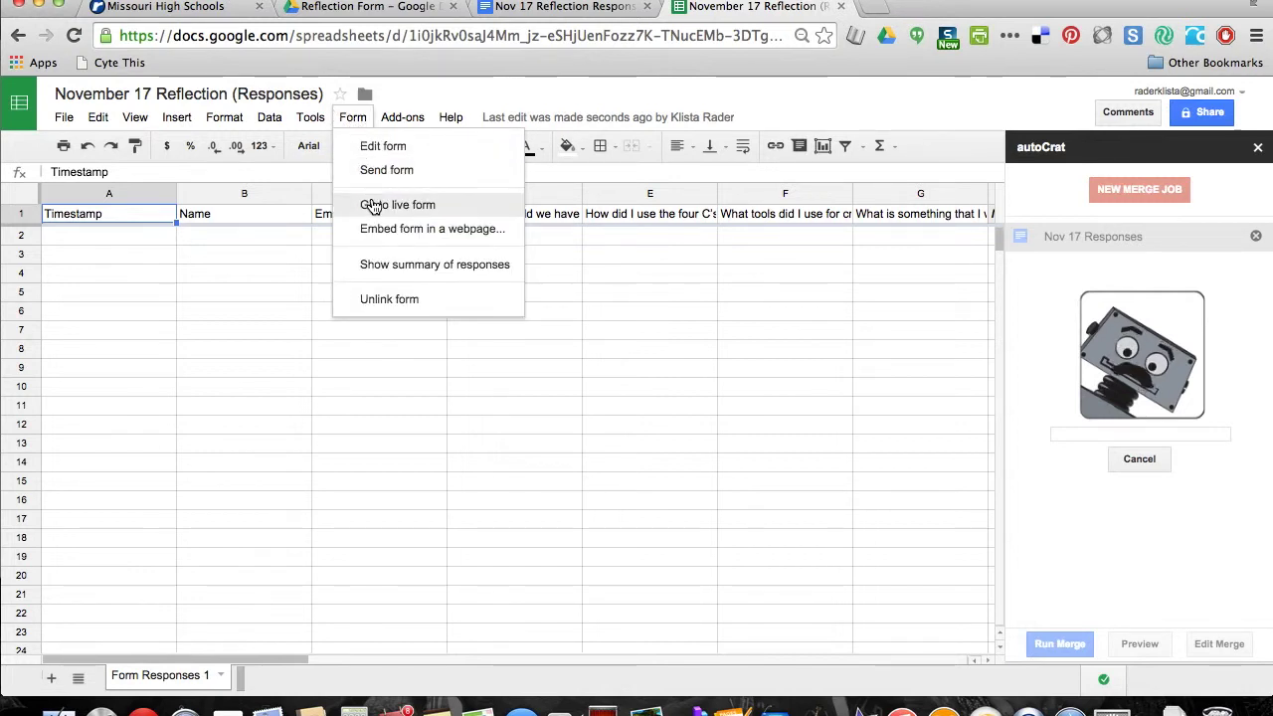
{"action": "left_click", "coordinate": [371, 205]}
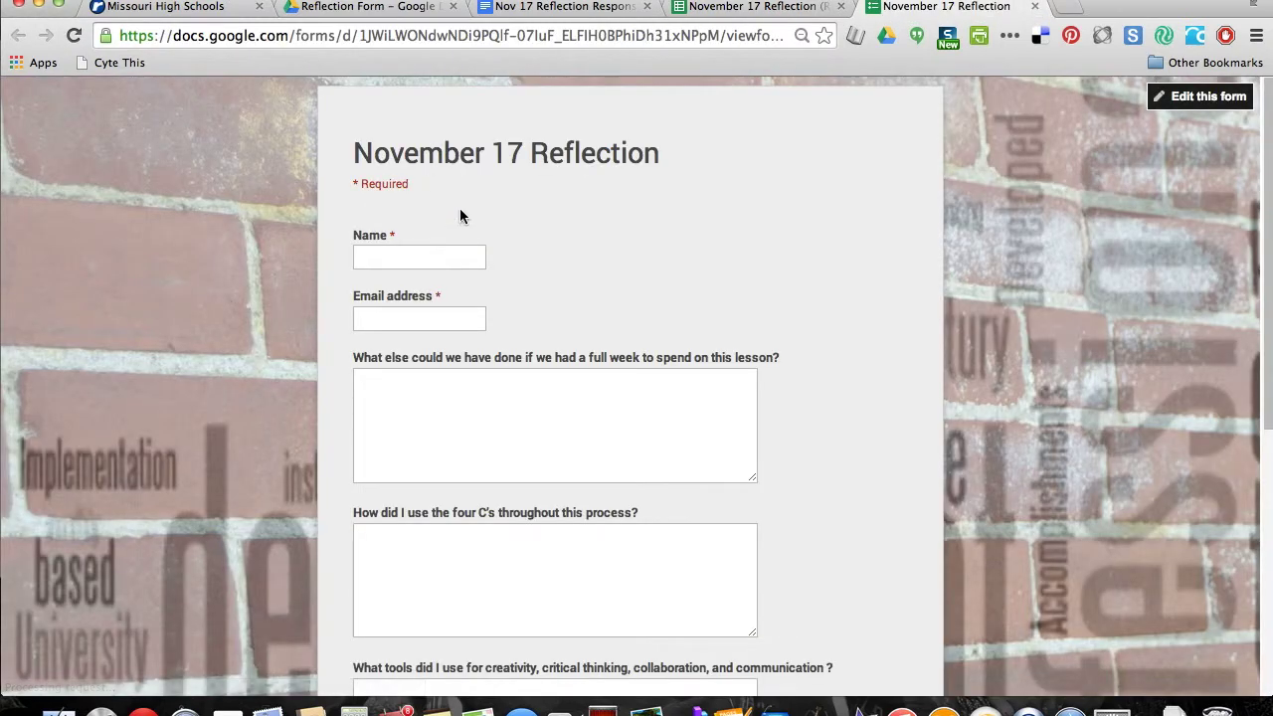
Enter a test respondent name and the respondent's email address in the form
{"action": "left_click", "coordinate": [451, 258]}
{"action": "type", "text": "Klista - test"}
{"action": "key", "text": "Tab"}
Answer all four reflection questions with 'test', submit, and close the confirmation page
{"action": "key", "text": "Tab"}
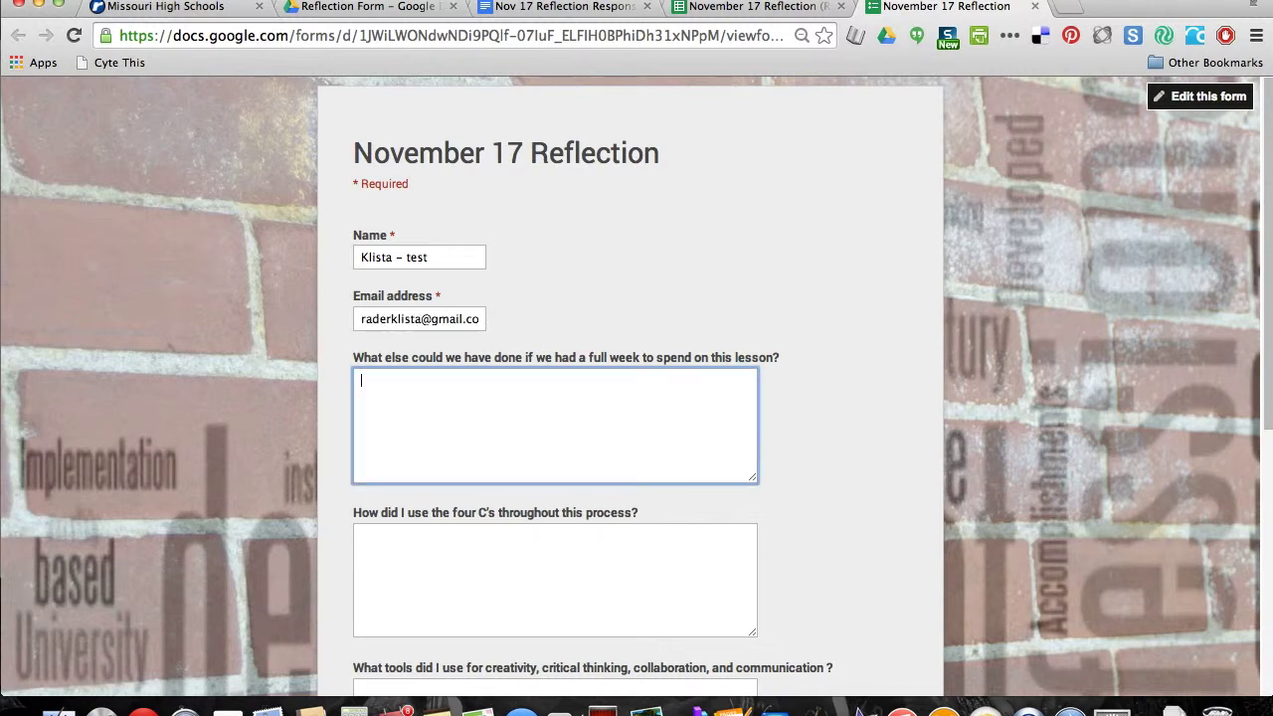
{"action": "type", "text": "test"}
{"action": "key", "text": "Tab"}
{"action": "type", "text": "test"}
{"action": "key", "text": "Tab"}
{"action": "type", "text": "test"}
{"action": "key", "text": "Tab"}
{"action": "type", "text": "test"}
{"action": "scroll", "coordinate": [636, 388], "scroll_direction": "down", "scroll_amount": 3}
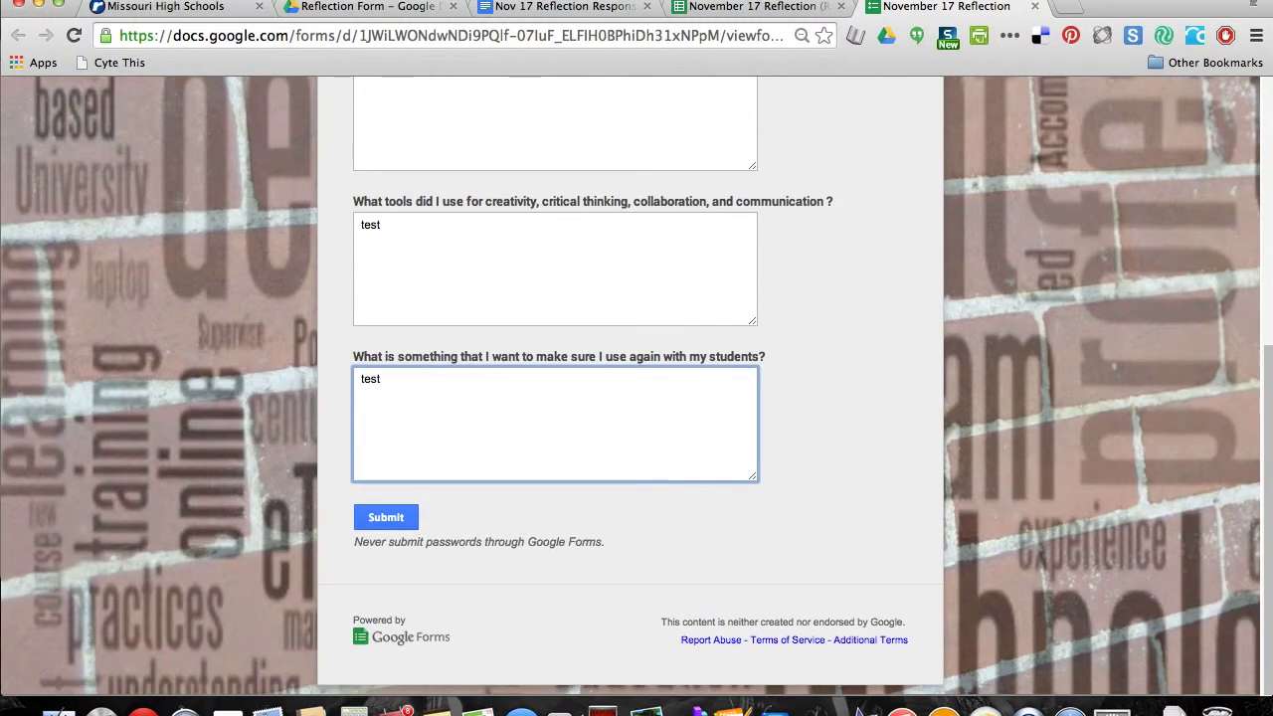
{"action": "left_click", "coordinate": [397, 523]}
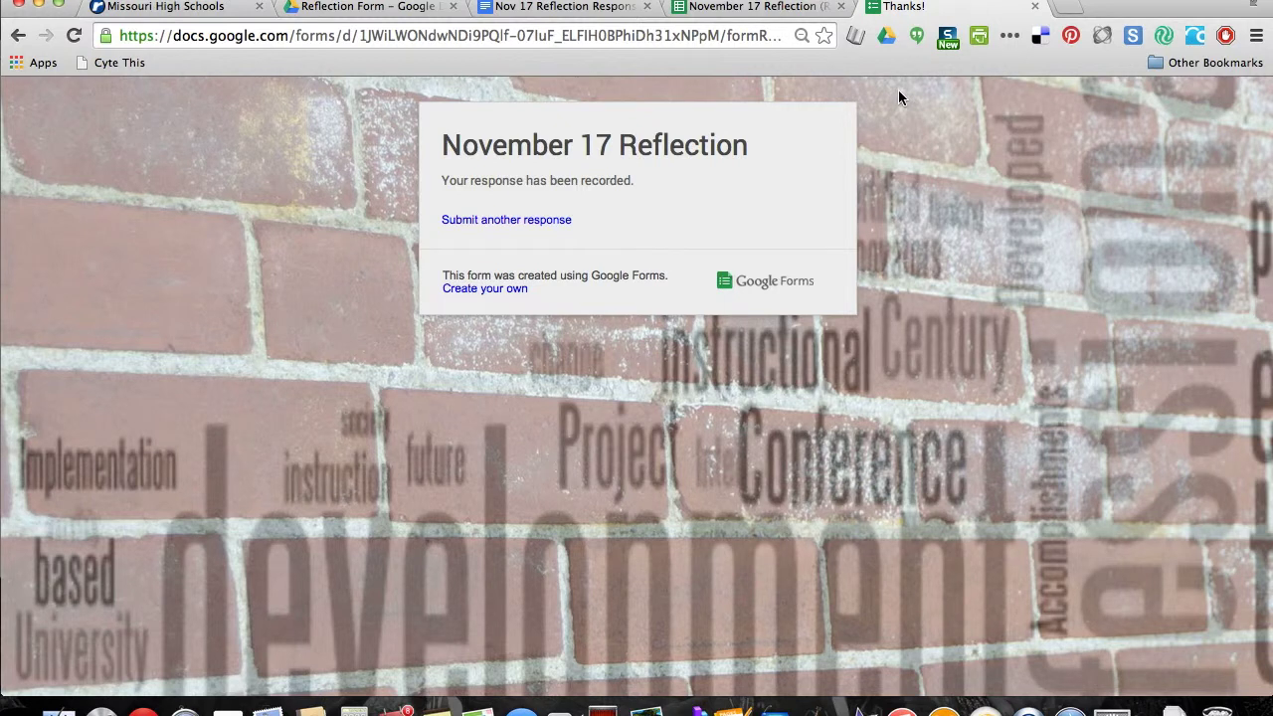
{"action": "key", "text": "super+w"}
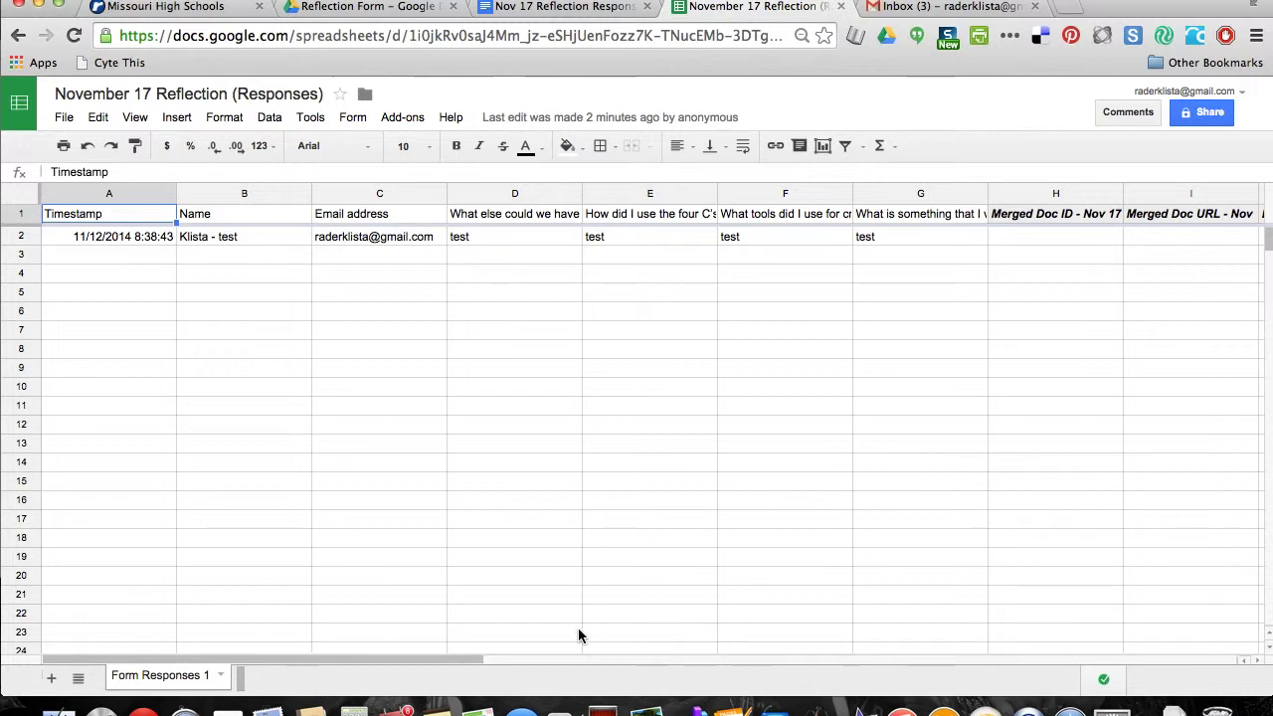
Launch autoCrat and run the Nov 17 Responses merge job
{"action": "left_click_drag", "start_coordinate": [463, 663], "coordinate": [434, 658]}
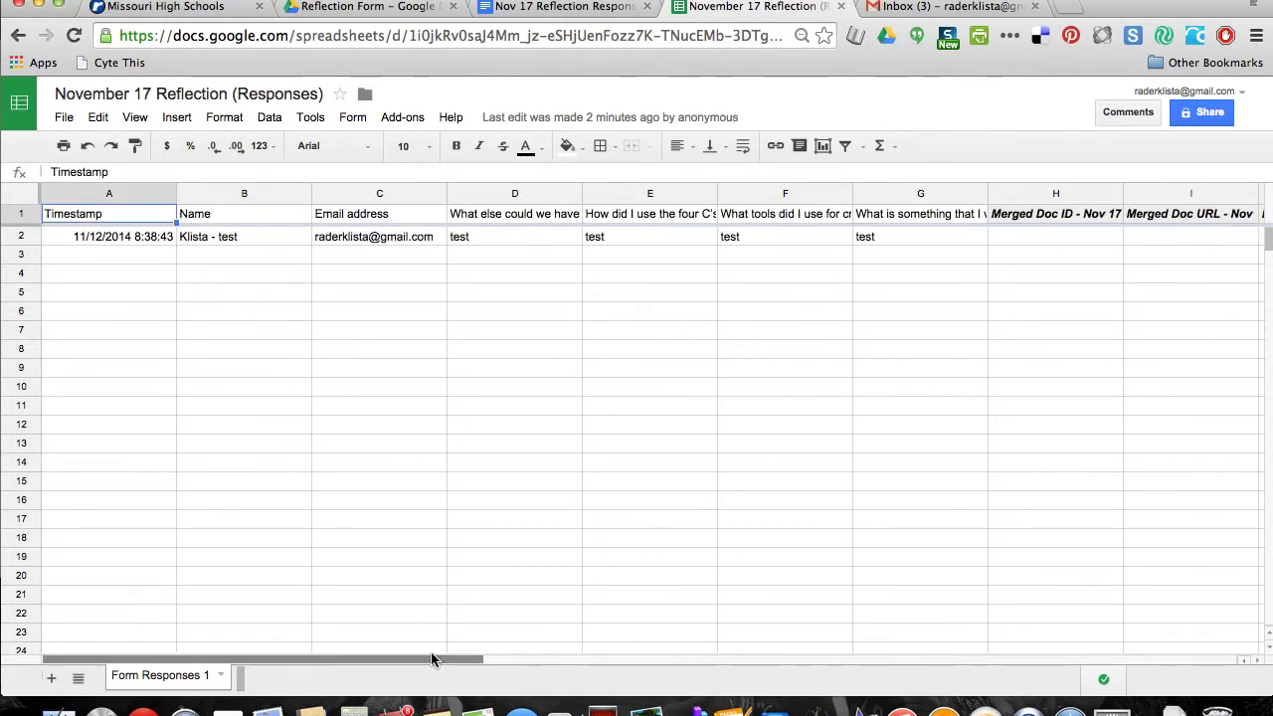
{"action": "left_click", "coordinate": [408, 119]}
{"action": "mouse_move", "coordinate": [413, 149]}
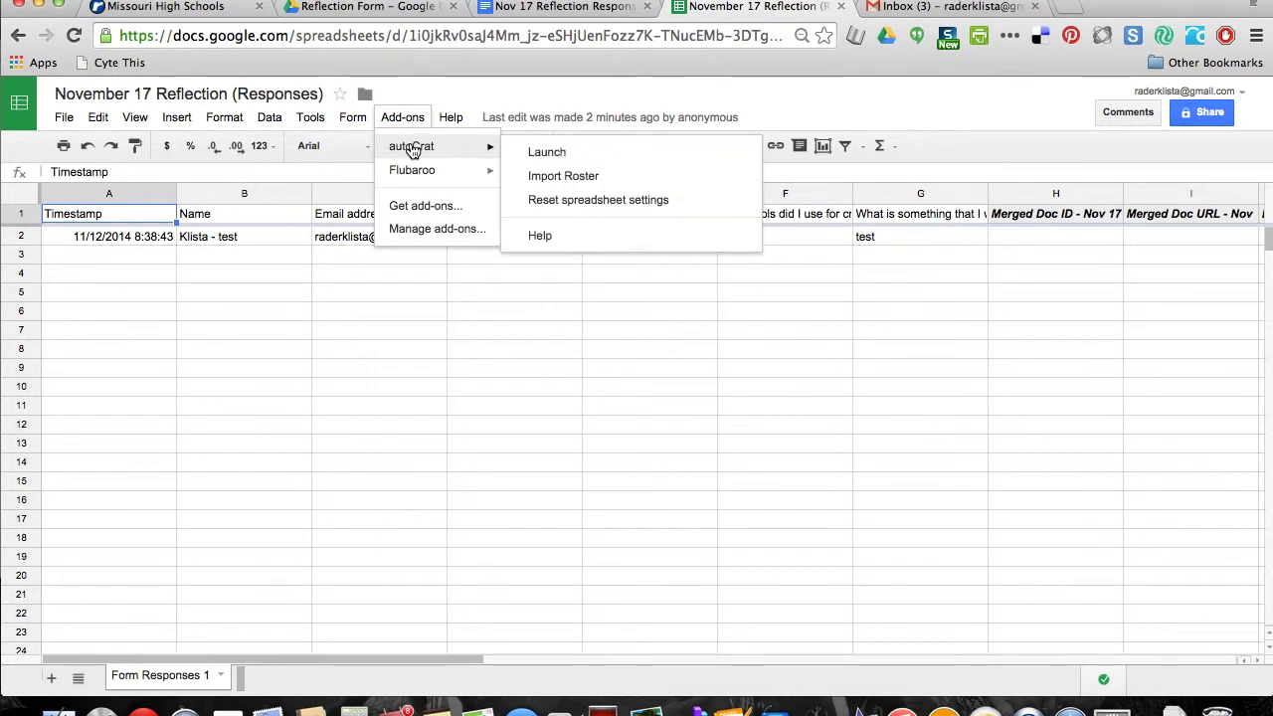
{"action": "left_click", "coordinate": [540, 195]}
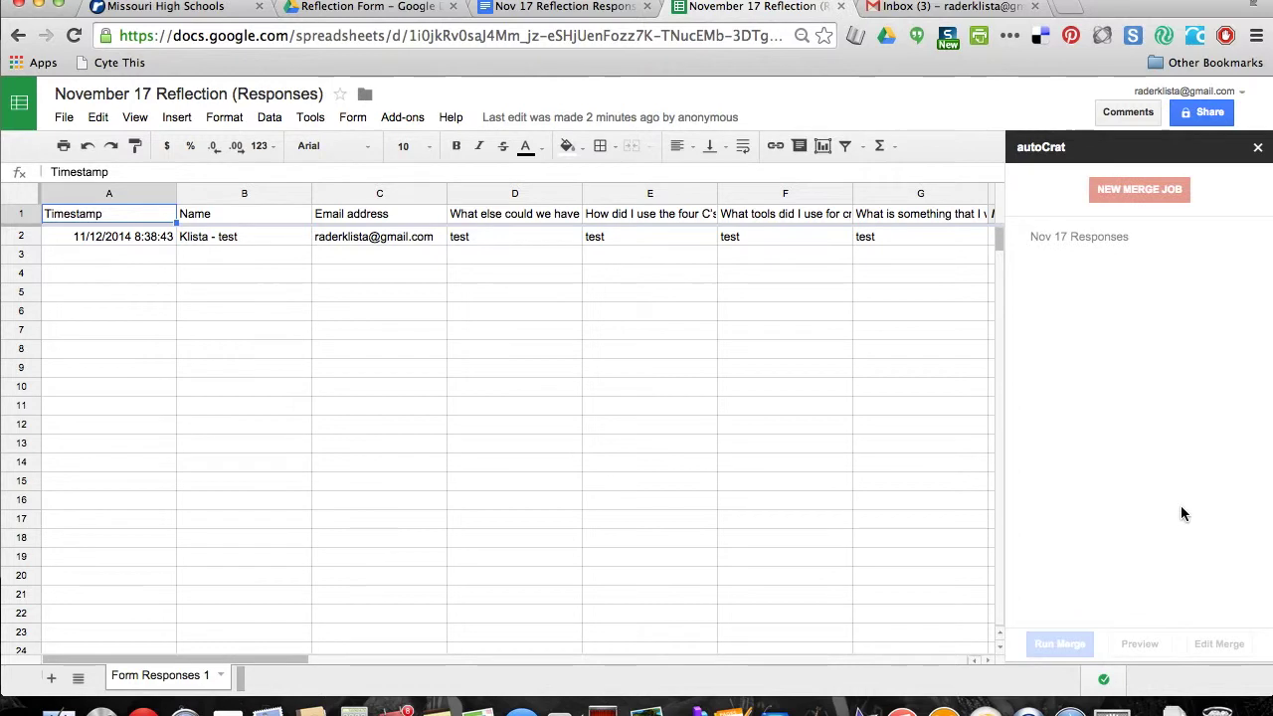
{"action": "left_click", "coordinate": [1168, 236]}
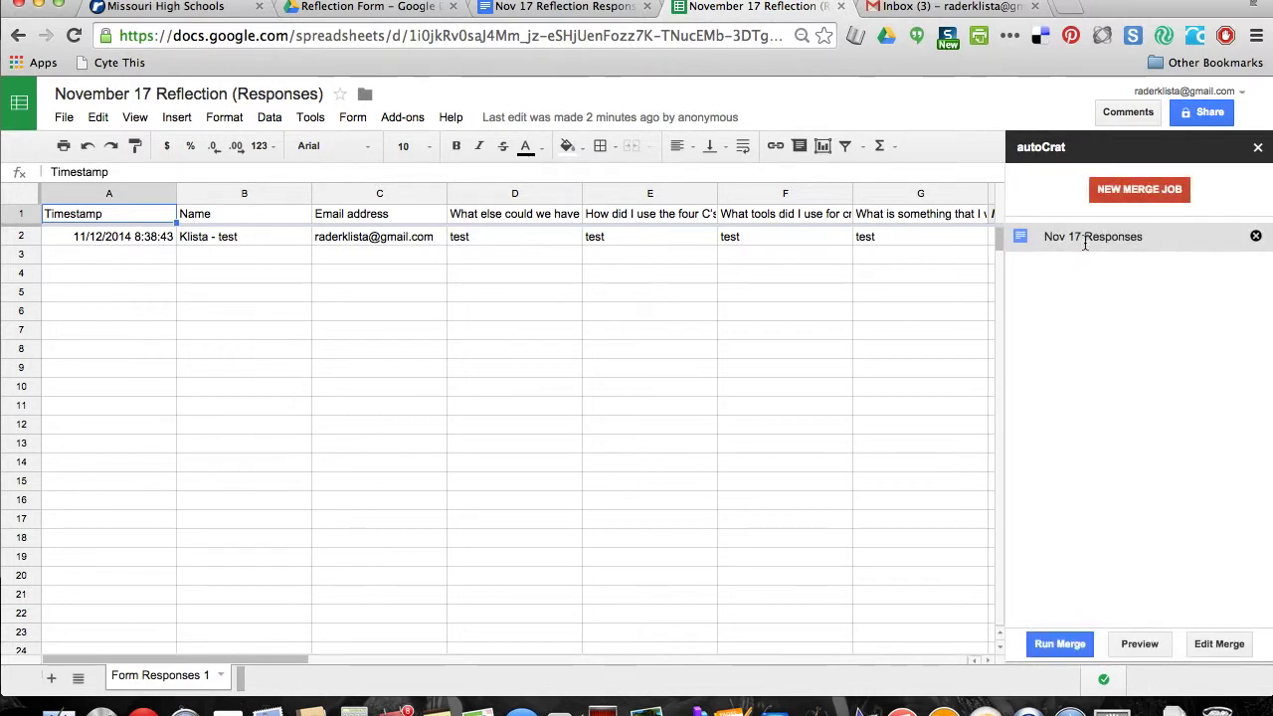
{"action": "left_click", "coordinate": [1057, 646]}
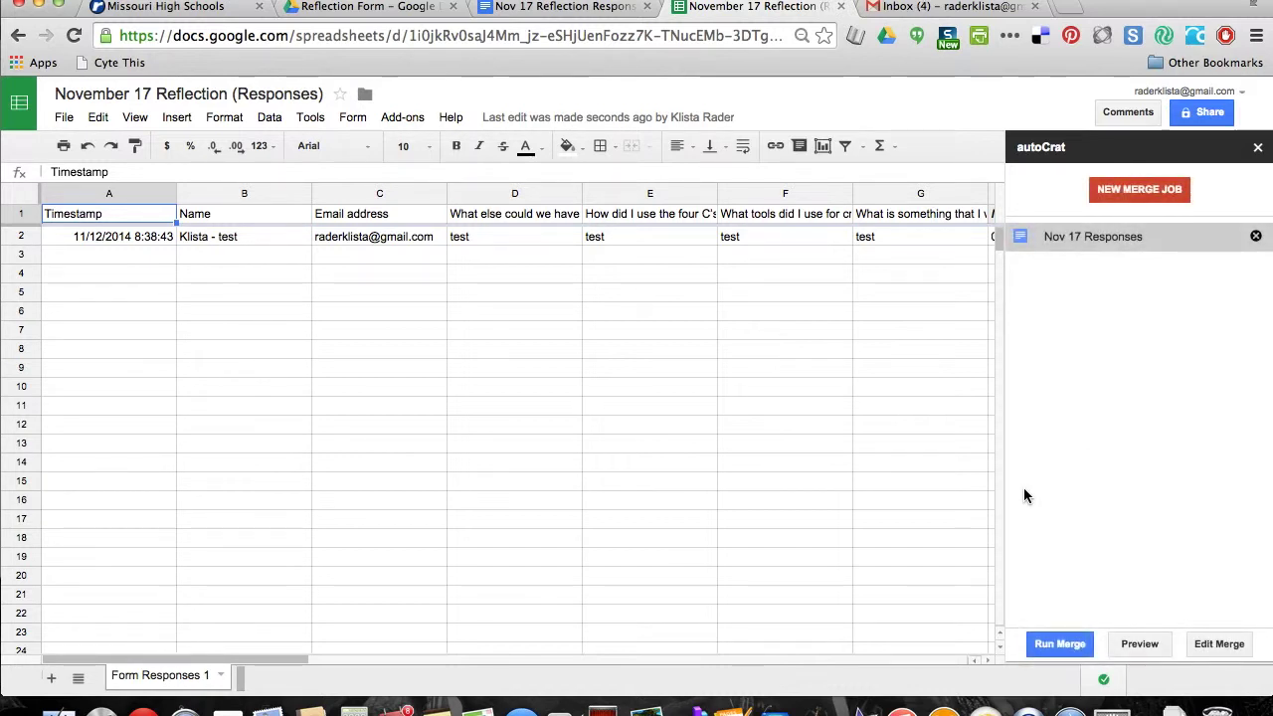
Close the autoCrat panel and check the new merged doc ID, URL, link and status columns
{"action": "left_click", "coordinate": [1259, 151]}
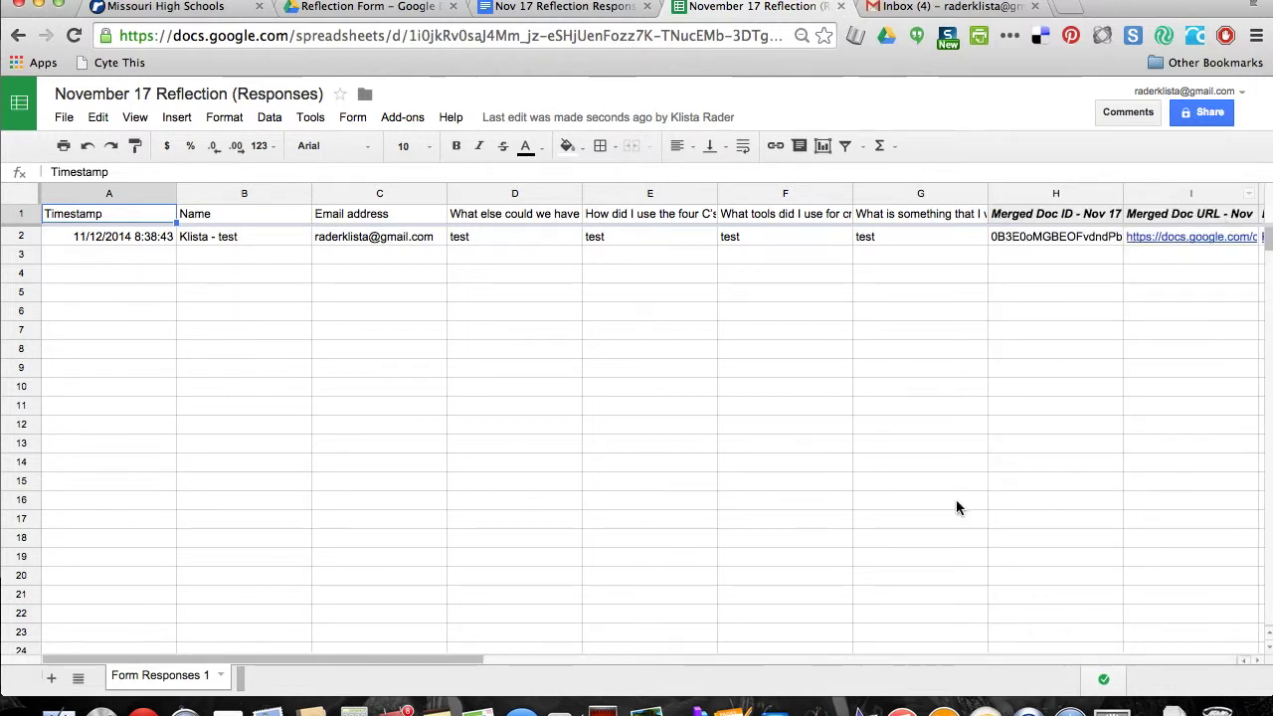
{"action": "left_click_drag", "start_coordinate": [464, 656], "coordinate": [568, 665]}
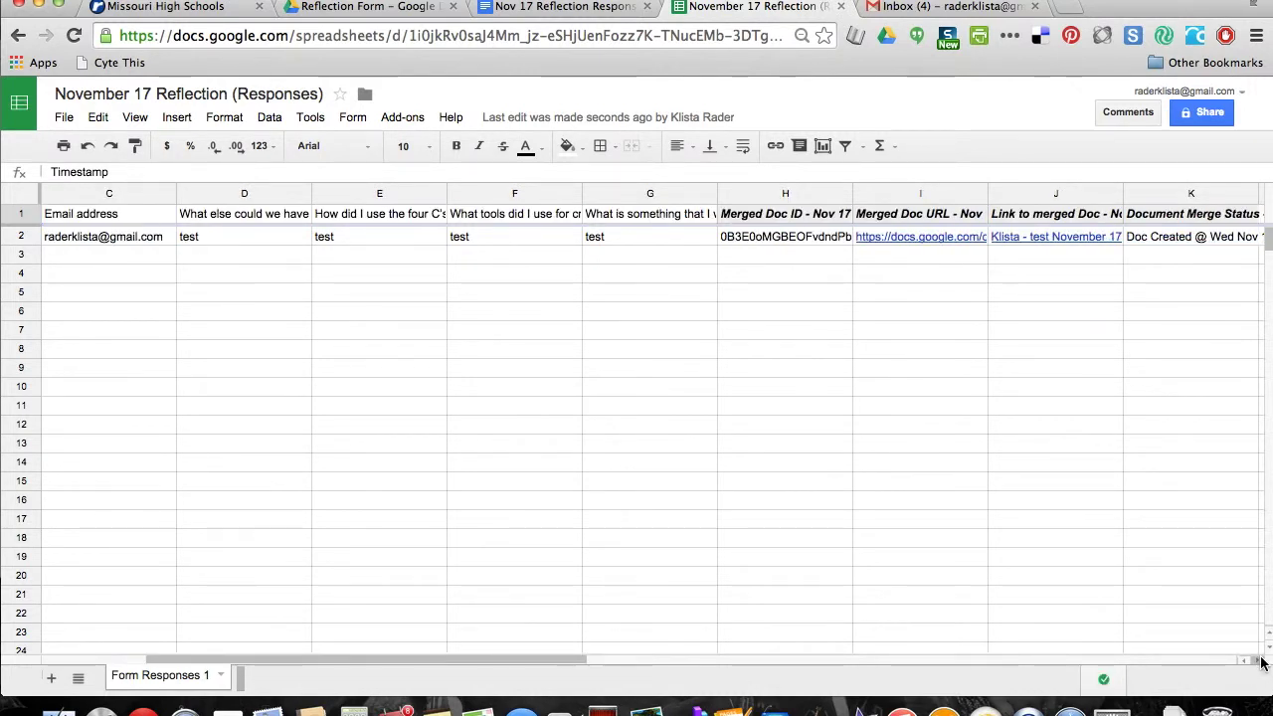
{"action": "scroll", "coordinate": [1262, 662], "scroll_direction": "left", "scroll_amount": 1}
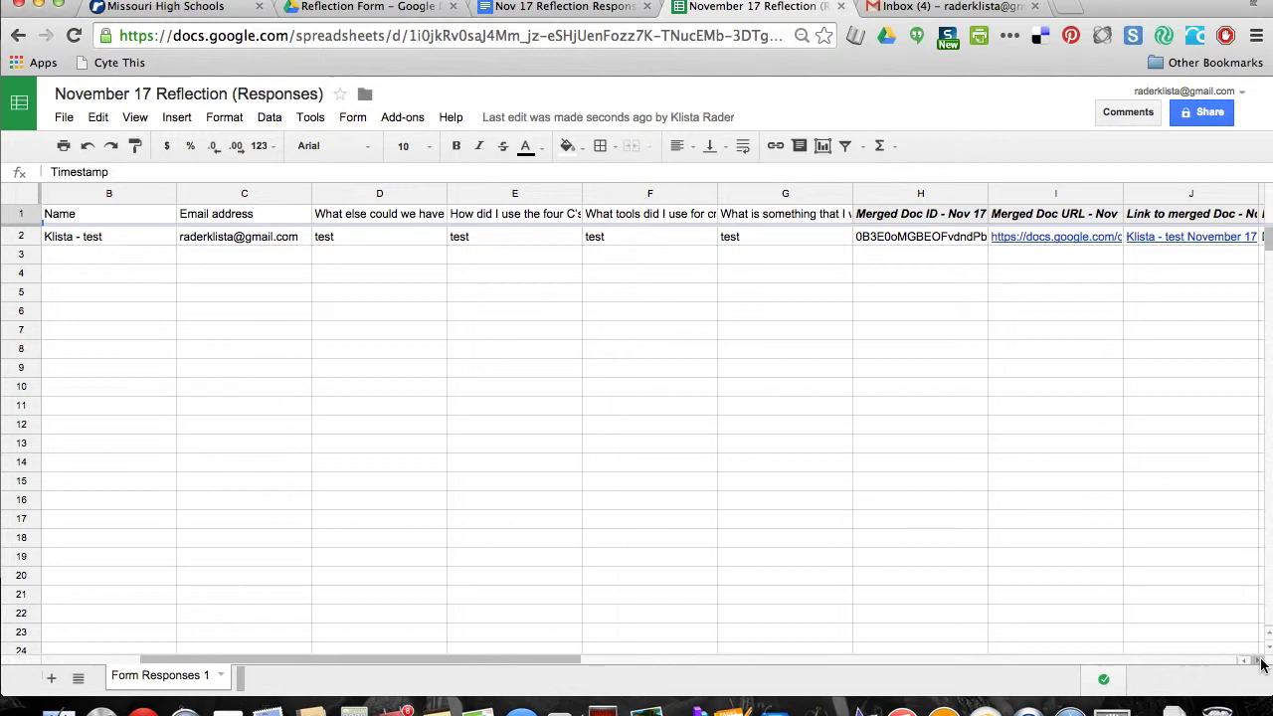
{"action": "scroll", "coordinate": [1261, 662], "scroll_direction": "left", "scroll_amount": 1}
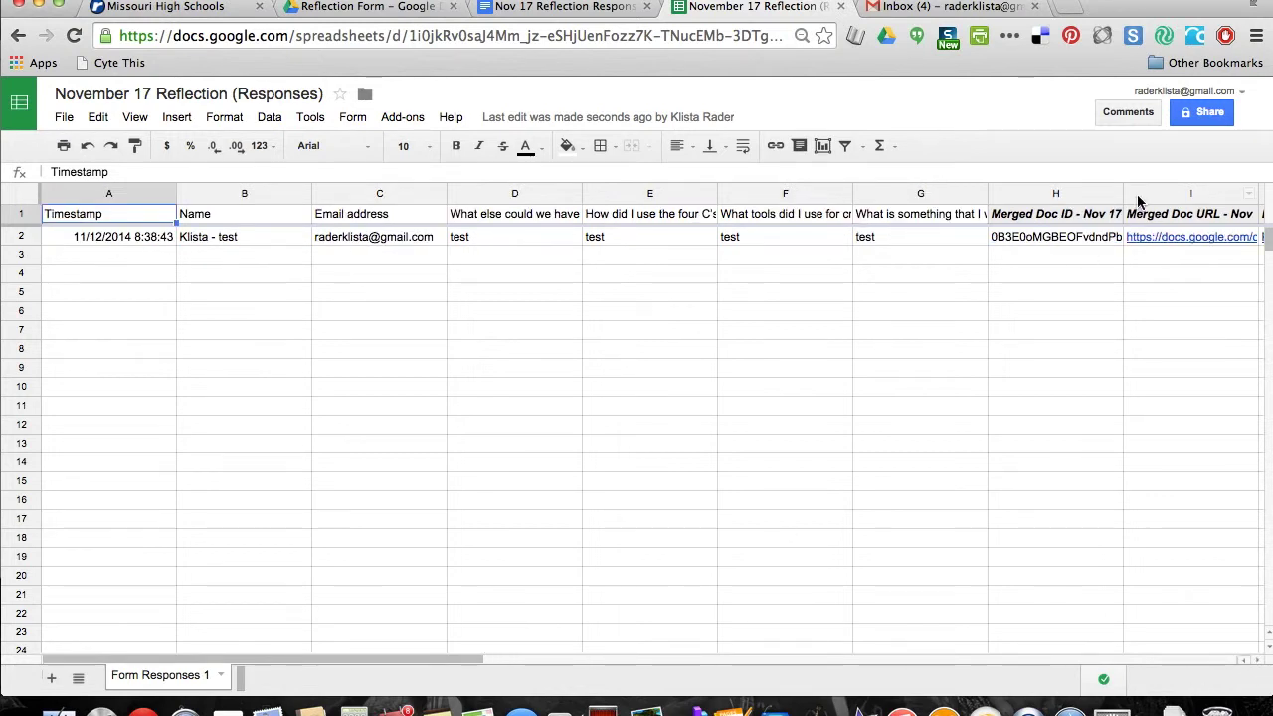
{"action": "left_click_drag", "start_coordinate": [411, 659], "coordinate": [378, 662]}
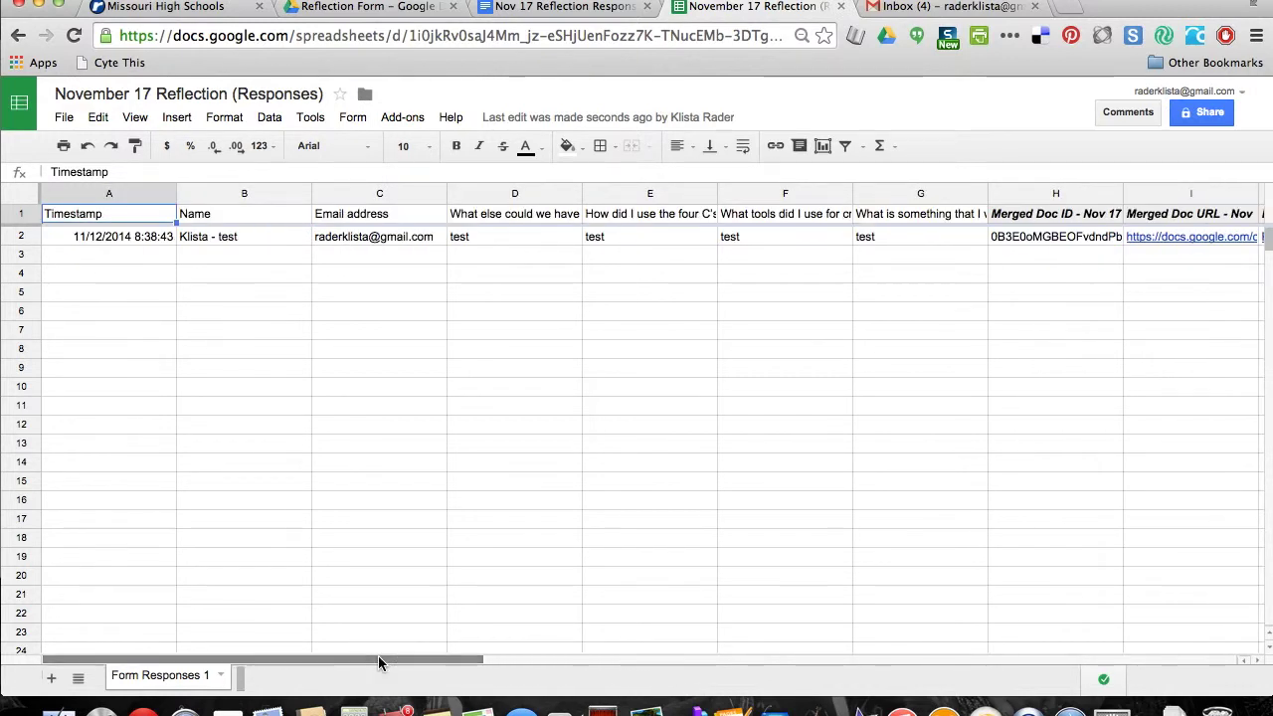
Open the 'Your Reflection from Today' email, look through its attached reflection PDF, then close the preview
{"action": "left_click", "coordinate": [921, 9]}
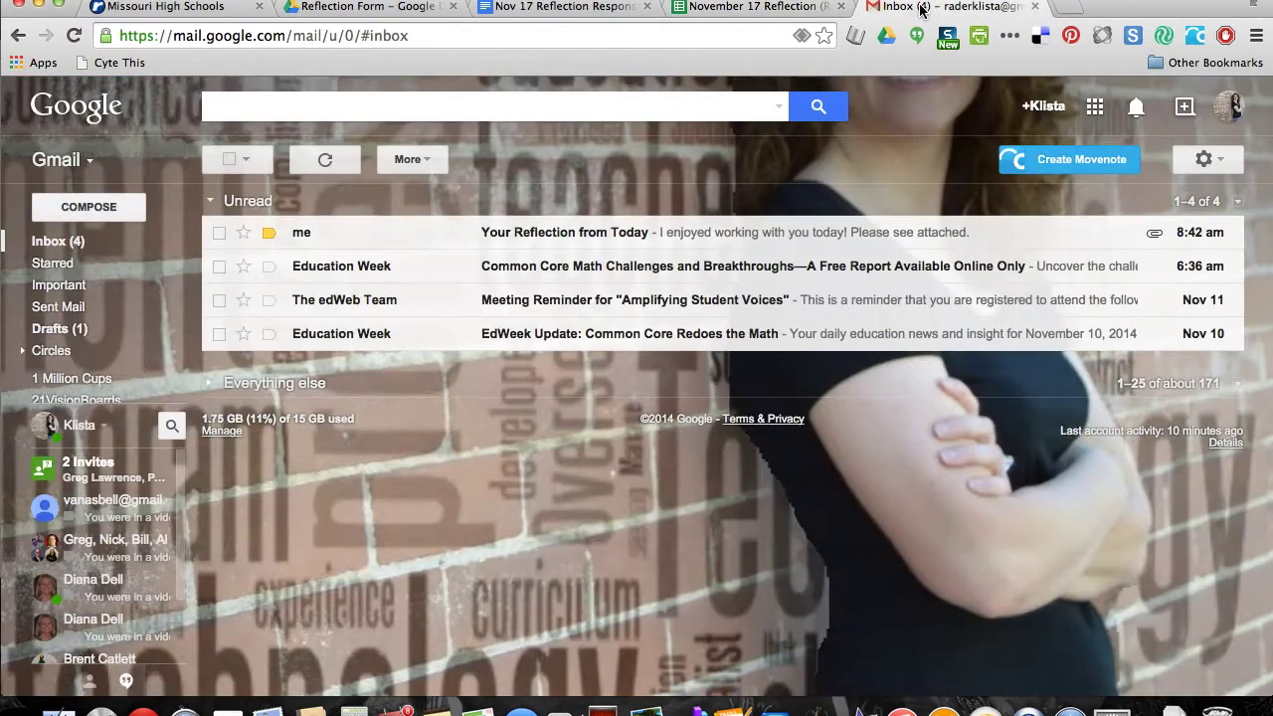
{"action": "left_click", "coordinate": [442, 241]}
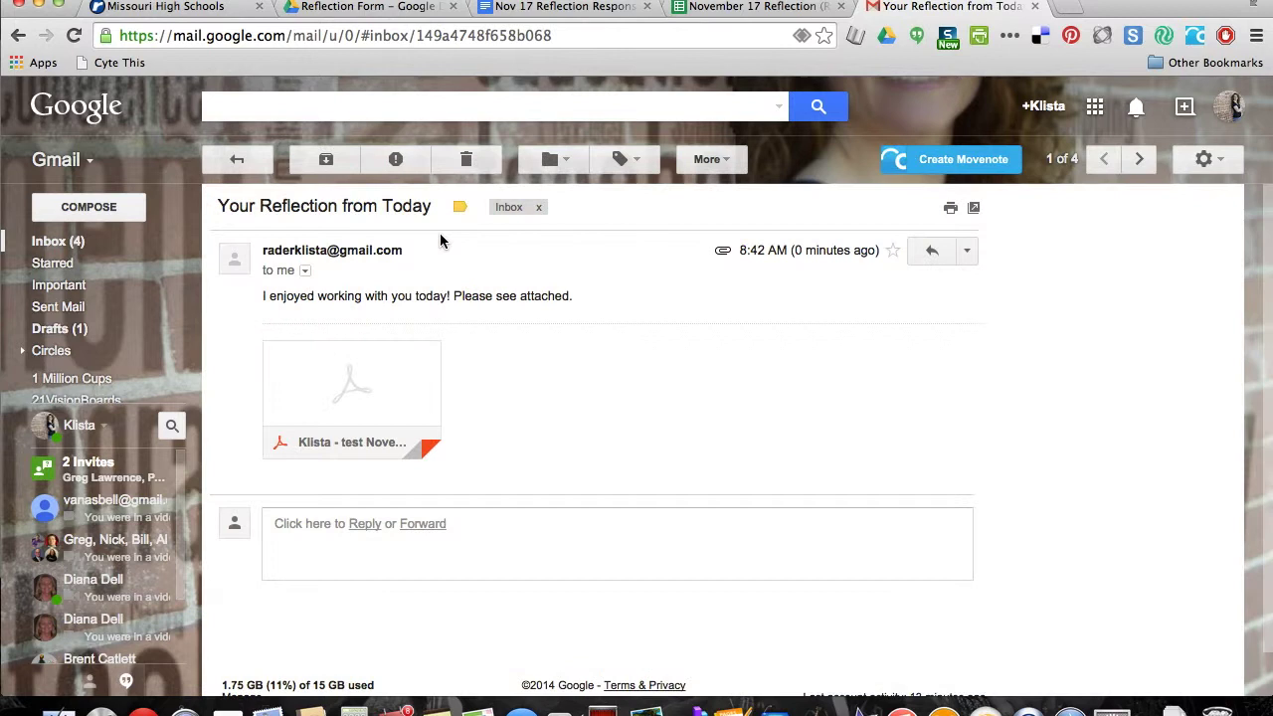
{"action": "mouse_move", "coordinate": [418, 447]}
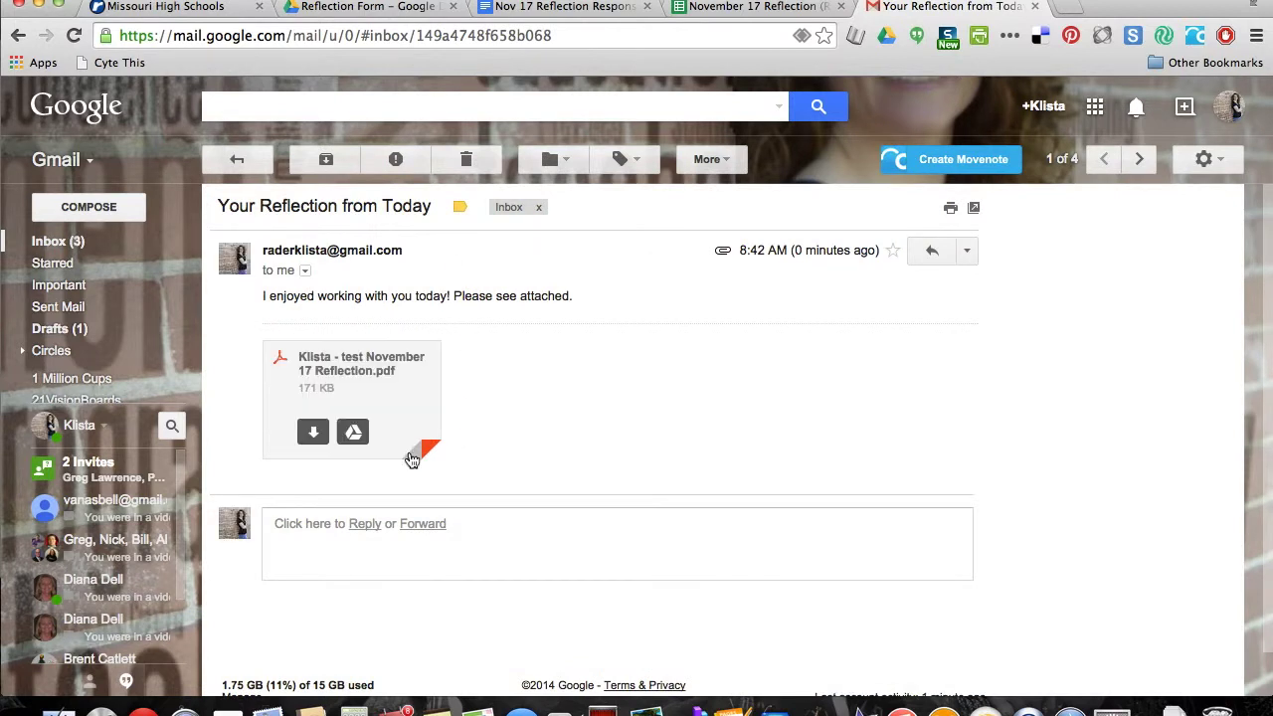
{"action": "left_click", "coordinate": [359, 386]}
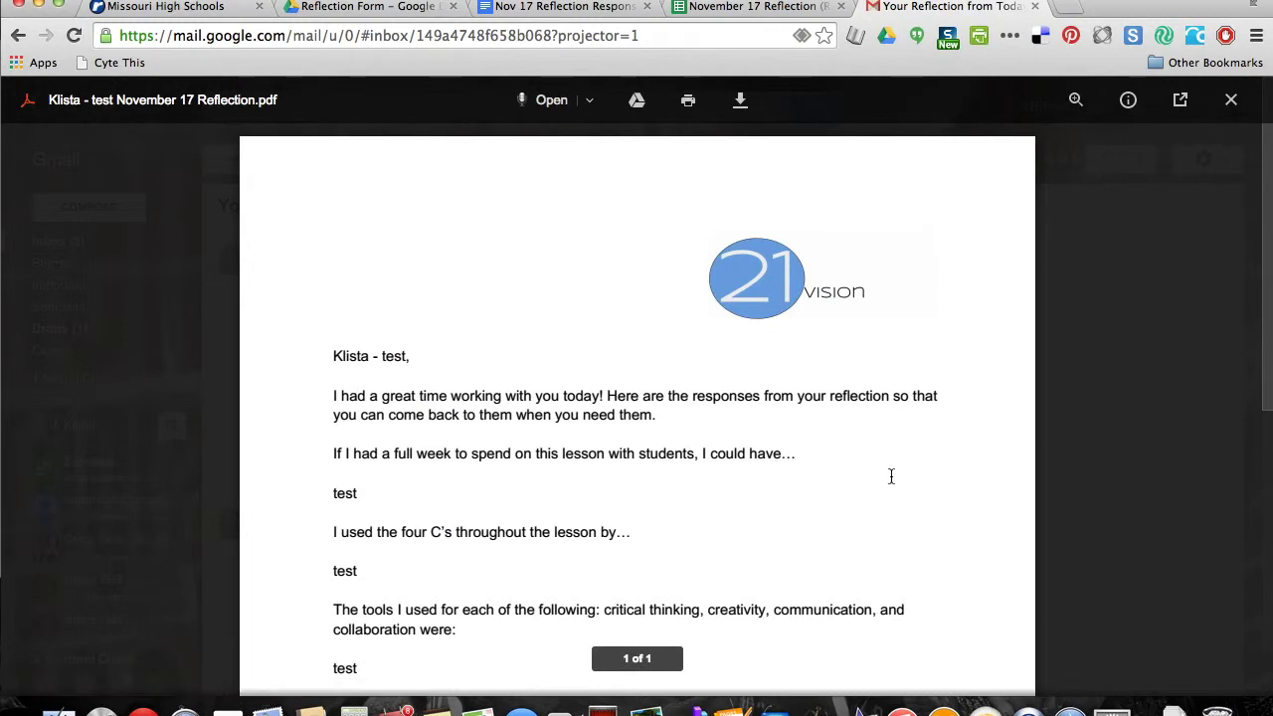
{"action": "scroll", "coordinate": [892, 476], "scroll_direction": "down", "scroll_amount": 1}
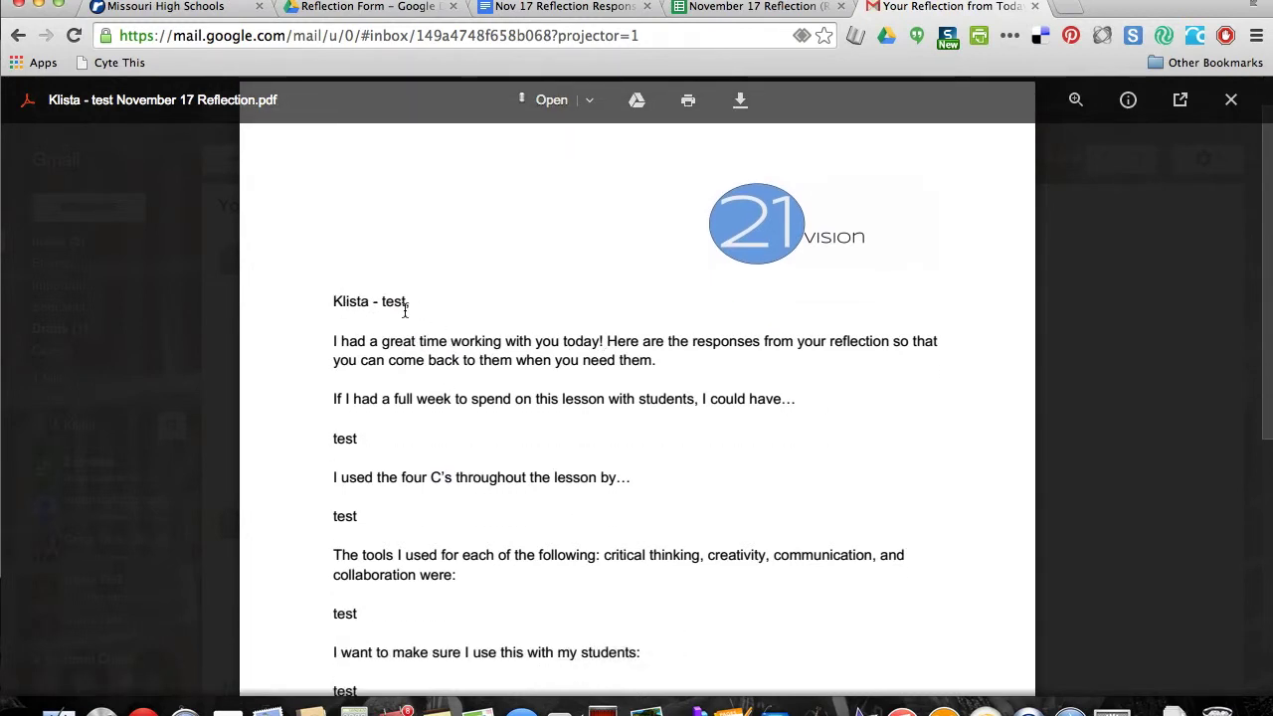
{"action": "scroll", "coordinate": [723, 473], "scroll_direction": "down", "scroll_amount": 2}
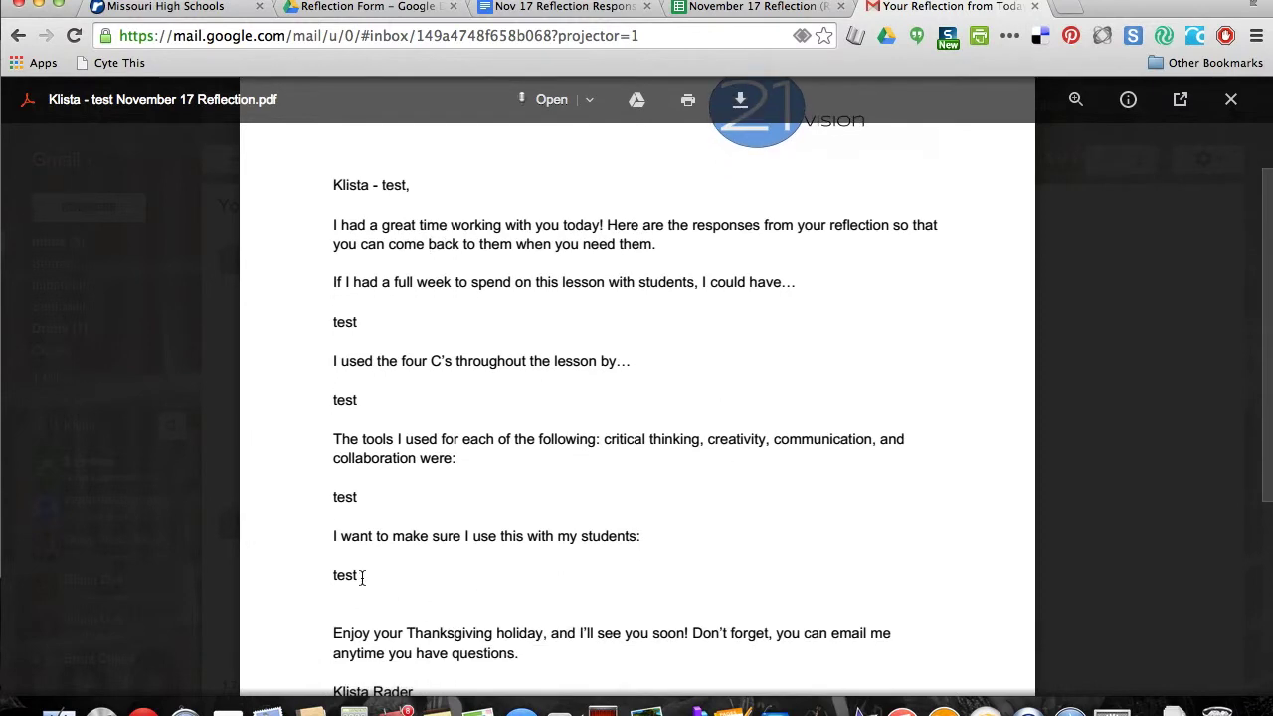
{"action": "scroll", "coordinate": [605, 543], "scroll_direction": "down", "scroll_amount": 2}
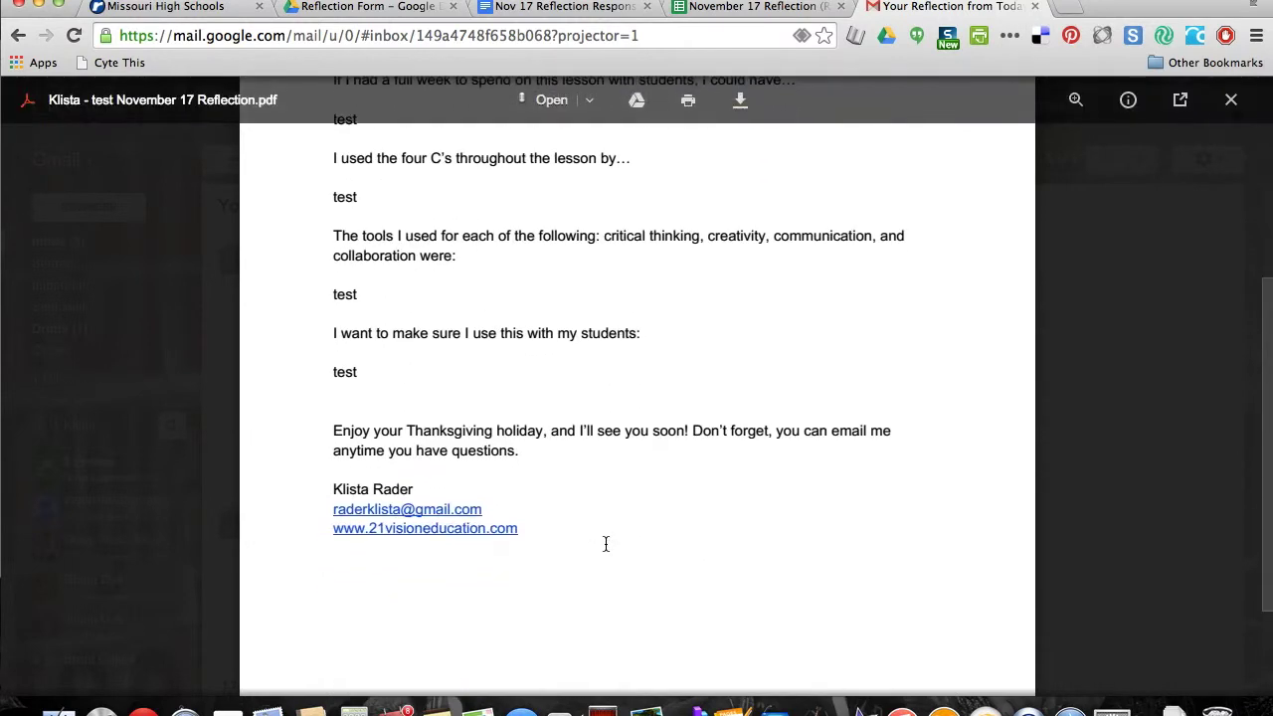
{"action": "scroll", "coordinate": [606, 545], "scroll_direction": "up", "scroll_amount": 5}
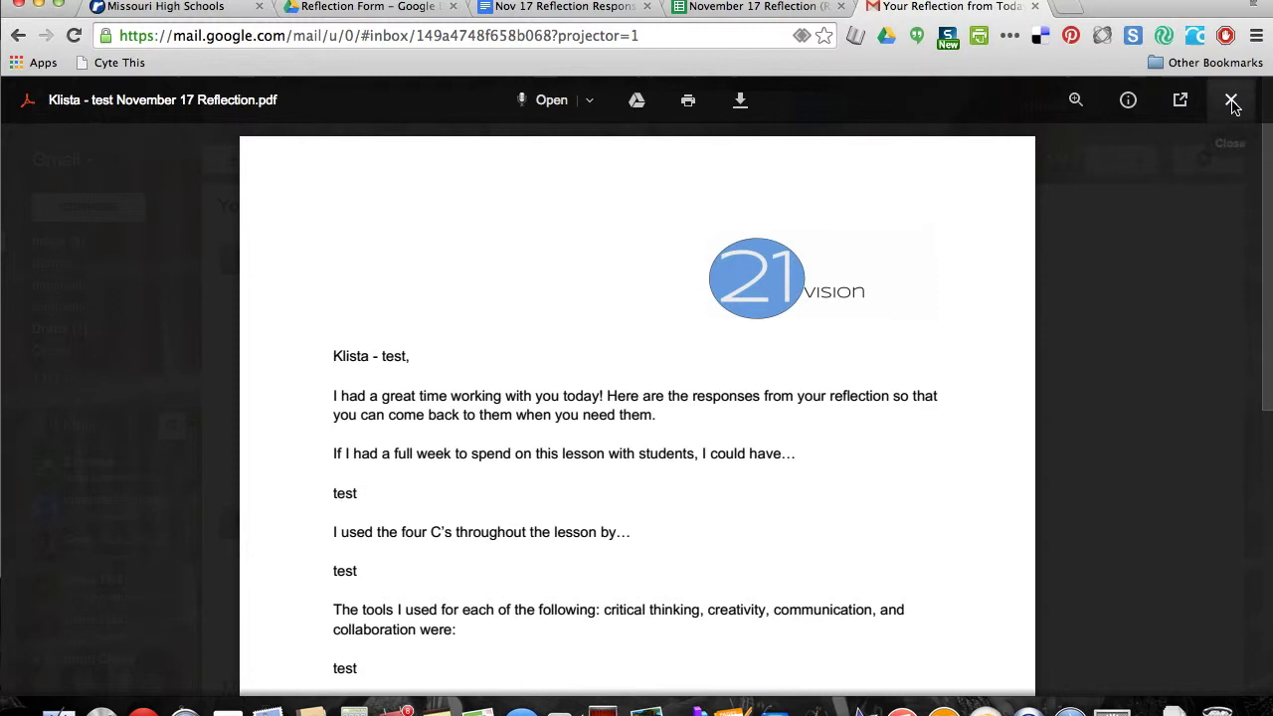
{"action": "left_click", "coordinate": [1231, 100]}
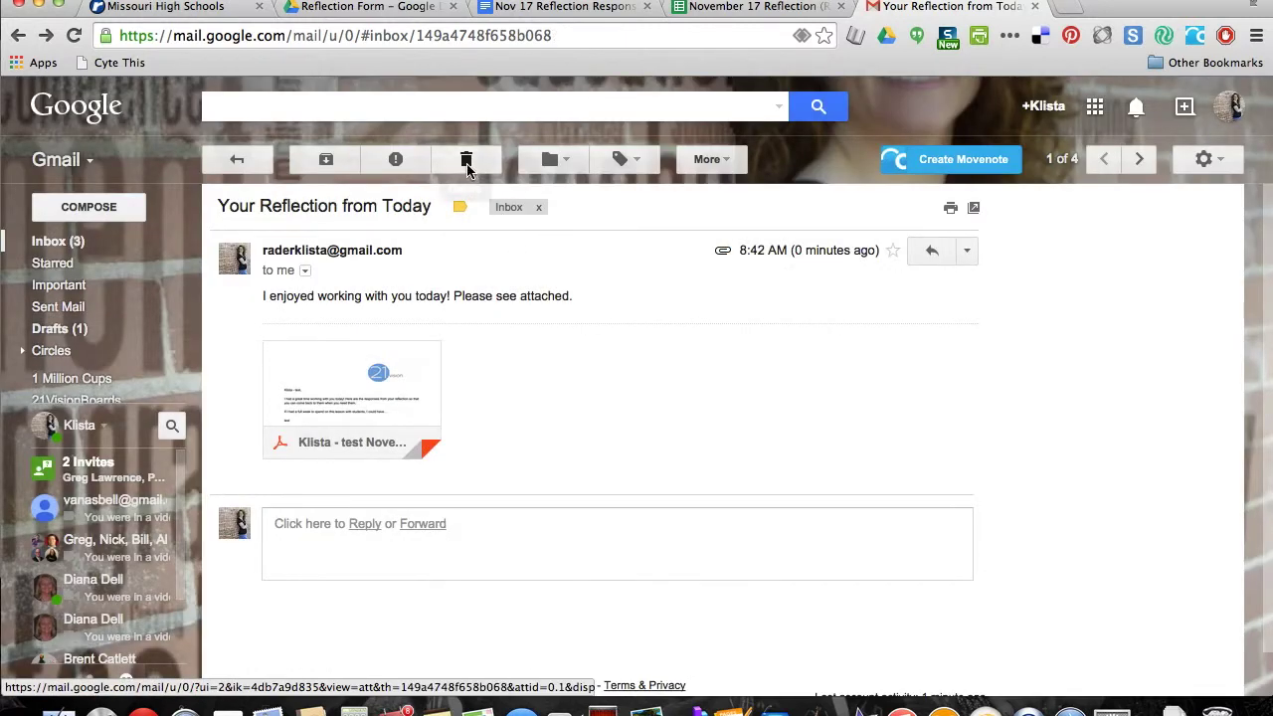
Check the 'Nov 17 Responses - Merged Docs' folder in Drive, then return to the spreadsheet
{"action": "left_click", "coordinate": [403, 9]}
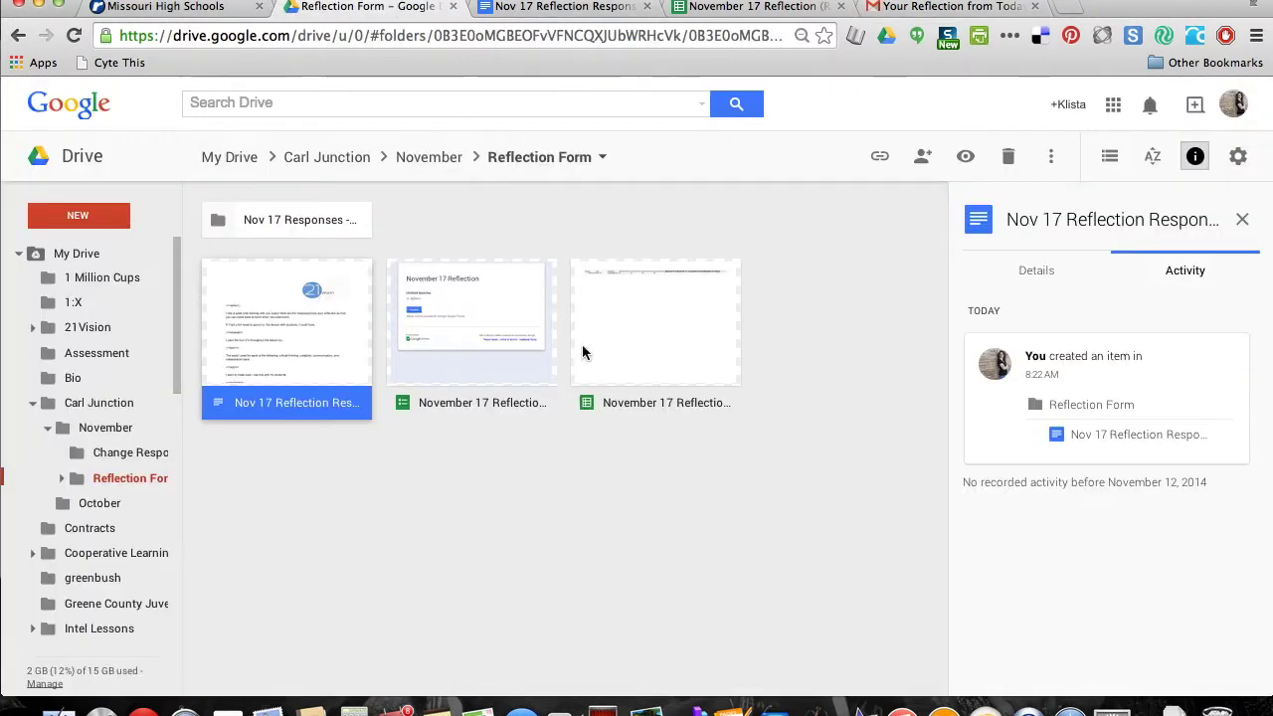
{"action": "double_click", "coordinate": [332, 220]}
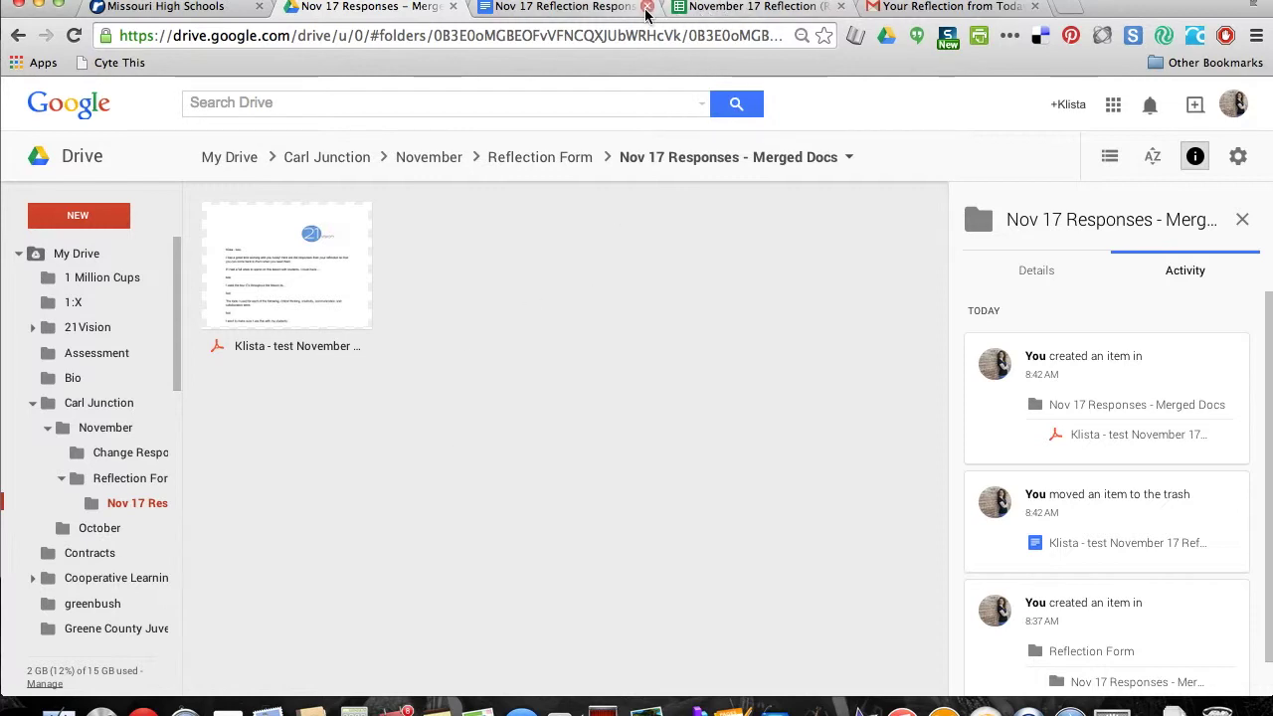
{"action": "left_click", "coordinate": [723, 11]}
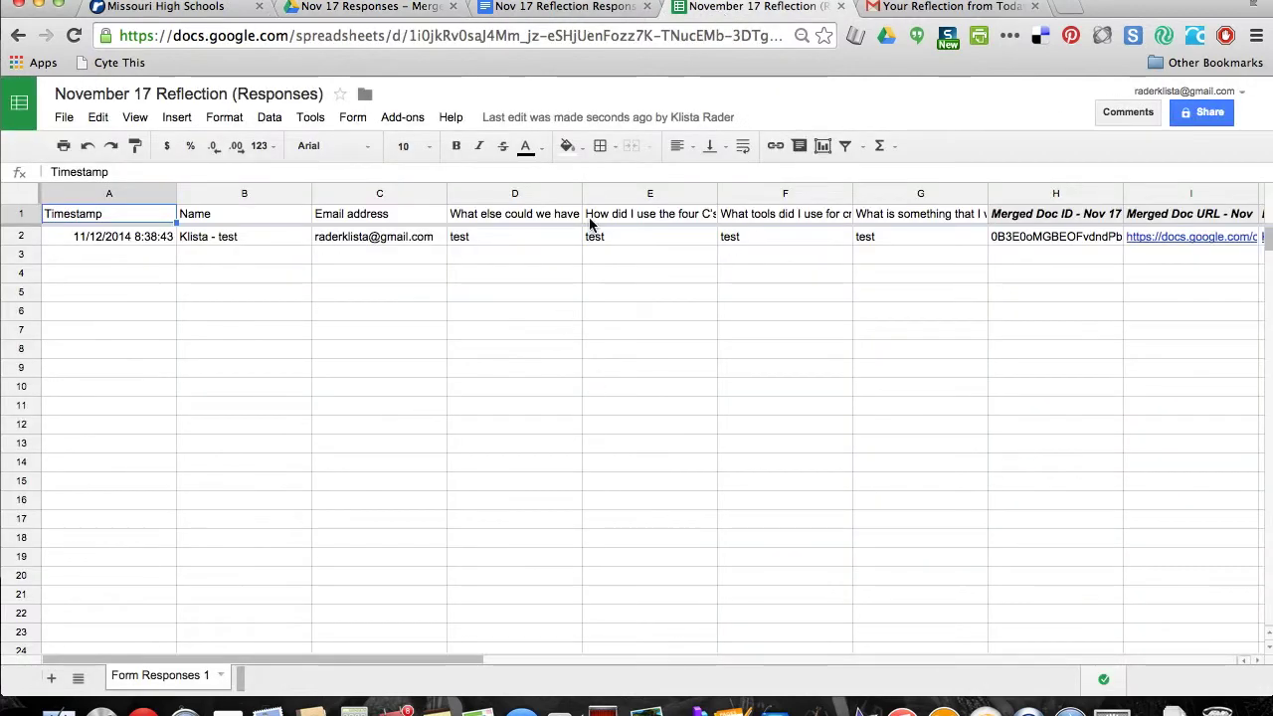
Switch to the Nov 17 Reflection Responses template document to view its merge tags
{"action": "left_click", "coordinate": [562, 7]}
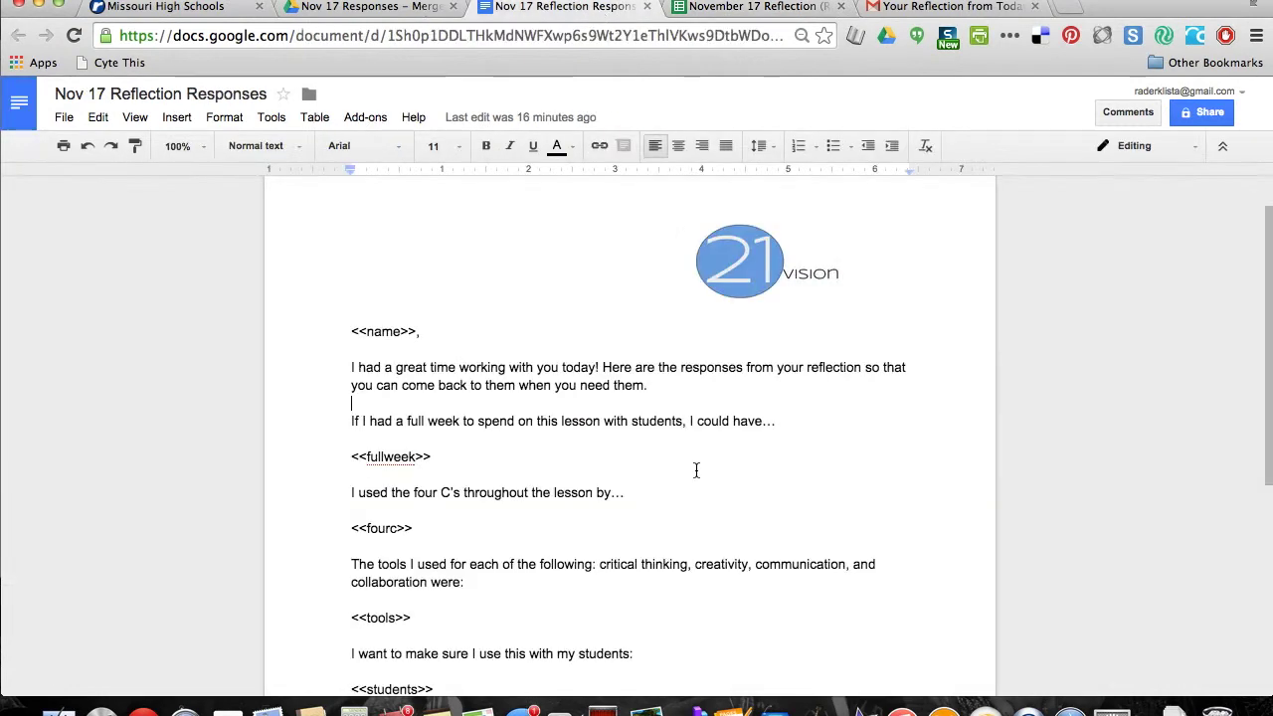